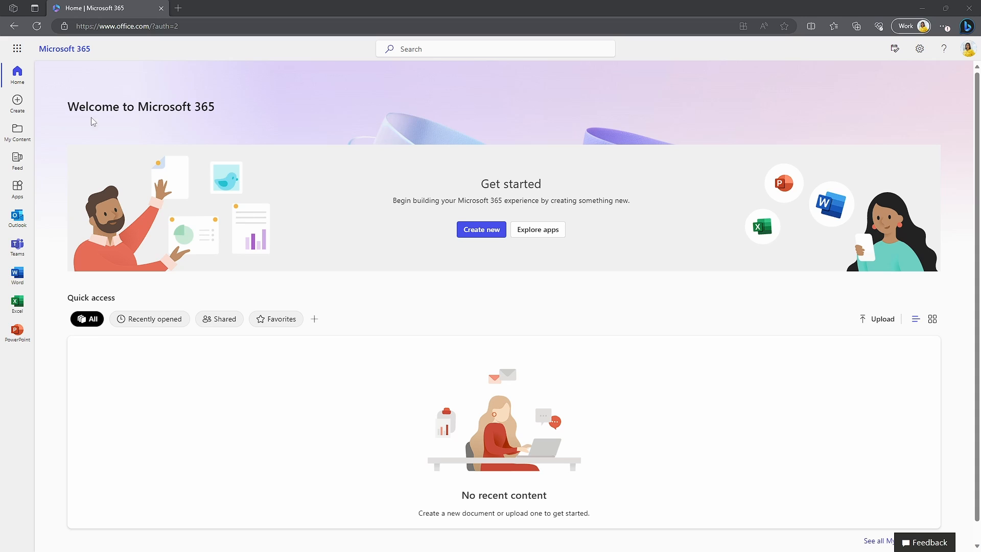
Step: Open the Bookings app from the full list of Microsoft 365 apps
left_click(17, 49)
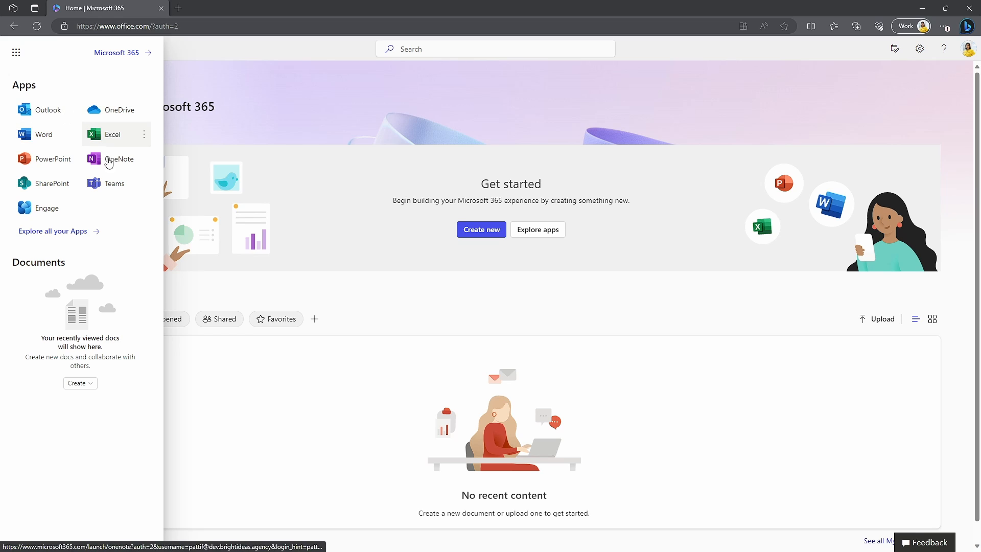
left_click(48, 233)
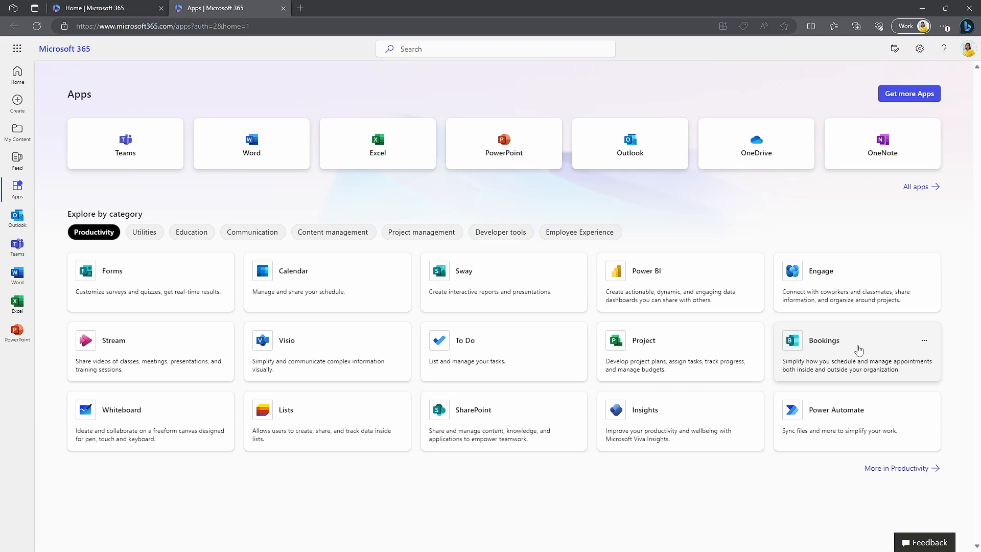
left_click(858, 350)
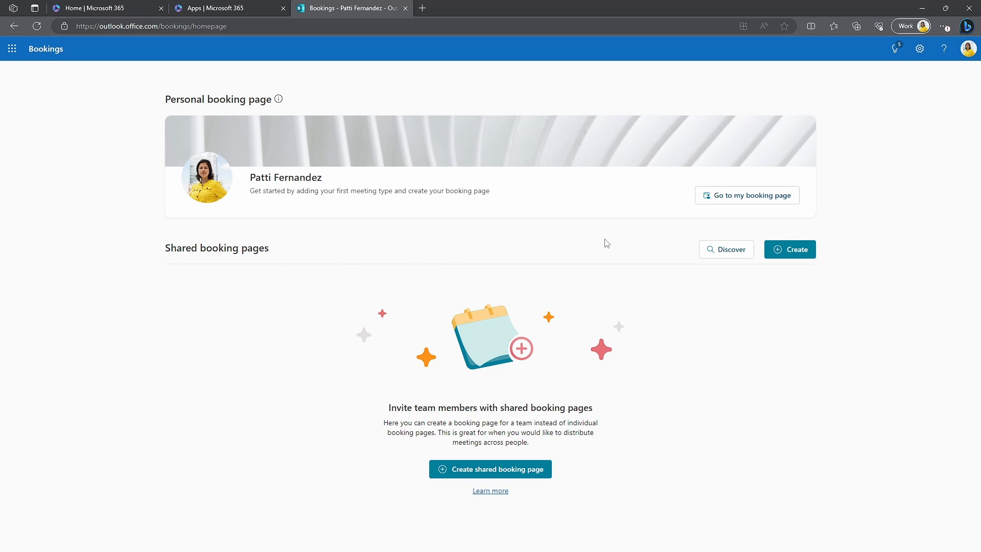
Step: Open the personal booking page and copy its sharing link
left_click(745, 200)
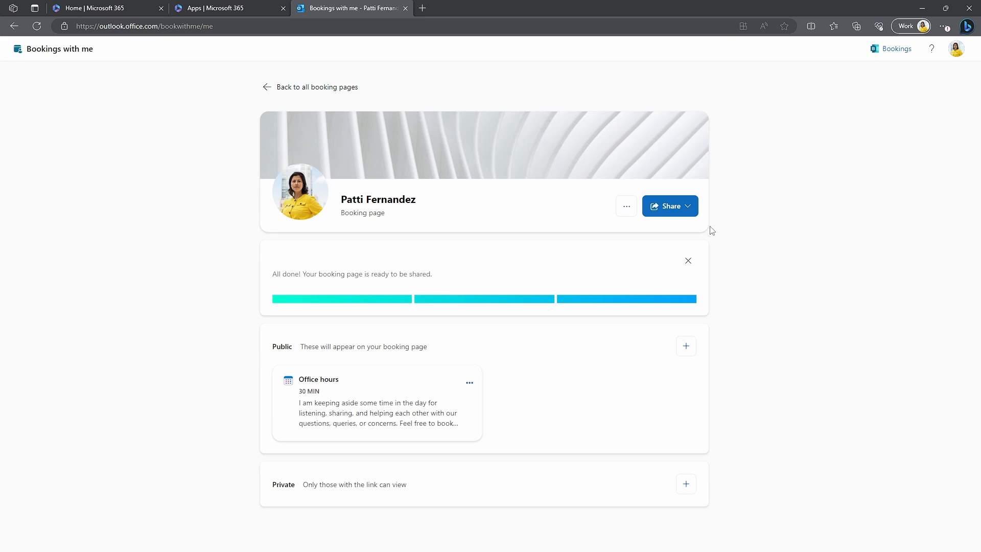
left_click(686, 209)
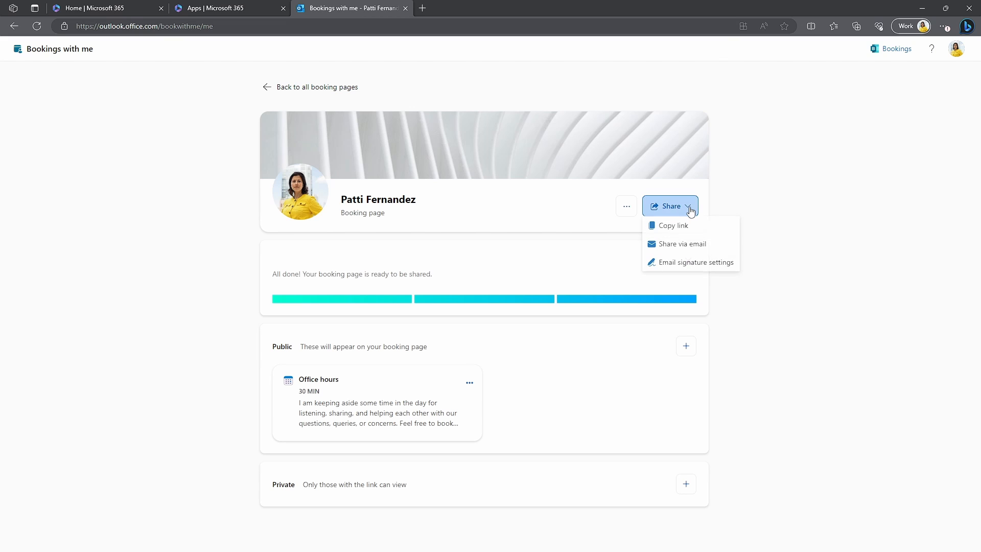
left_click(683, 225)
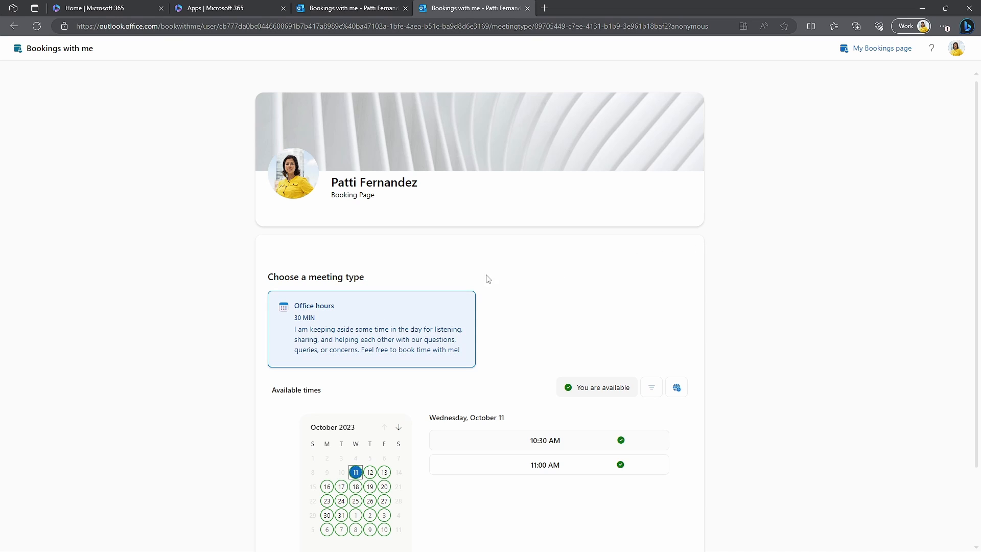
Step: Preview the Office hours booking form for Thursday, October 19 at 10:30 AM and close it without booking
scroll(501, 306, "down", 2)
left_click(371, 385)
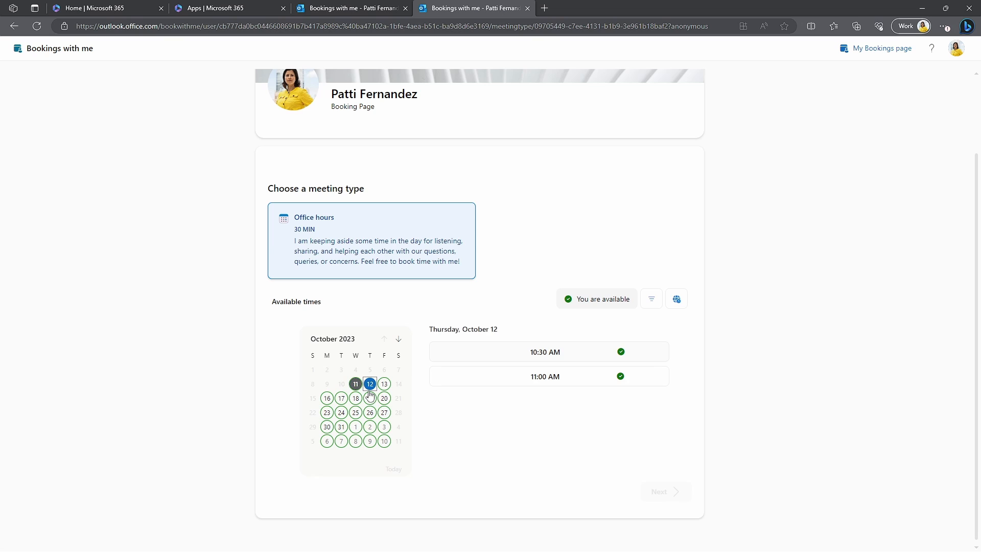
left_click(383, 385)
left_click(370, 399)
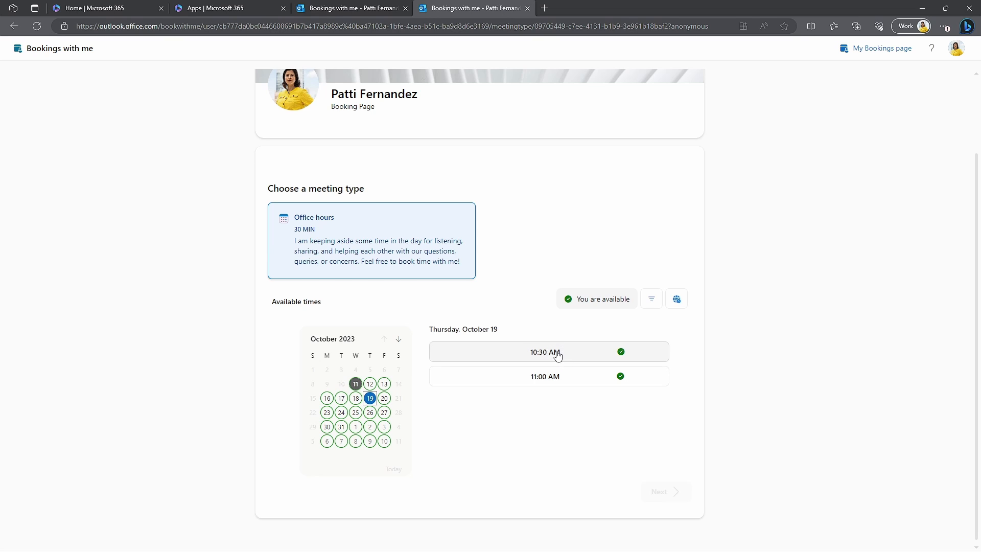
left_click(557, 353)
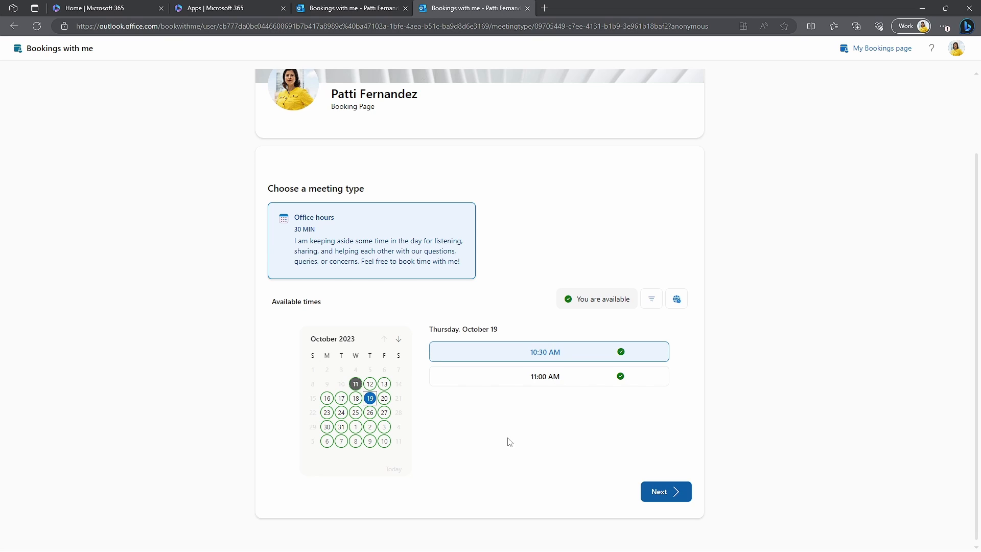
left_click(660, 492)
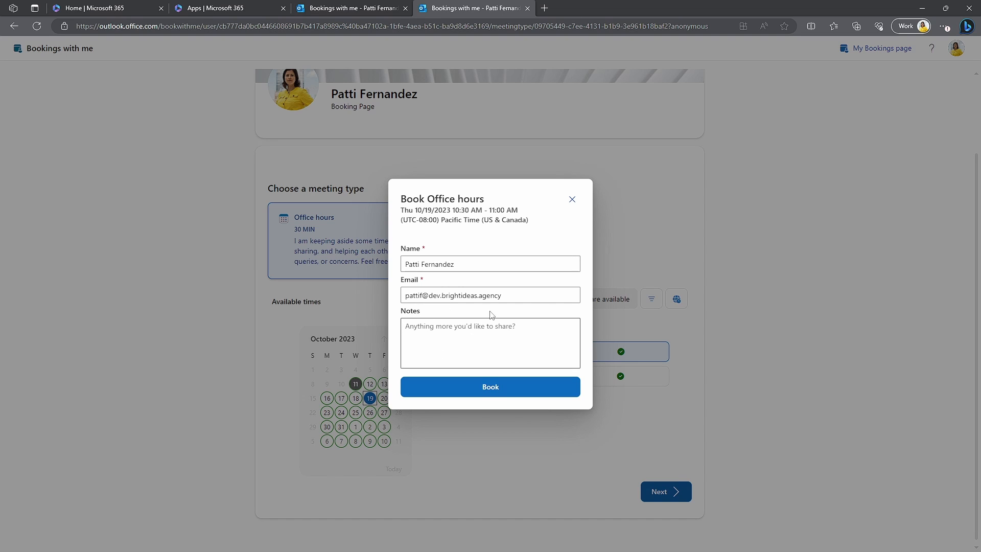
left_click(574, 202)
scroll(520, 192, "up", 2)
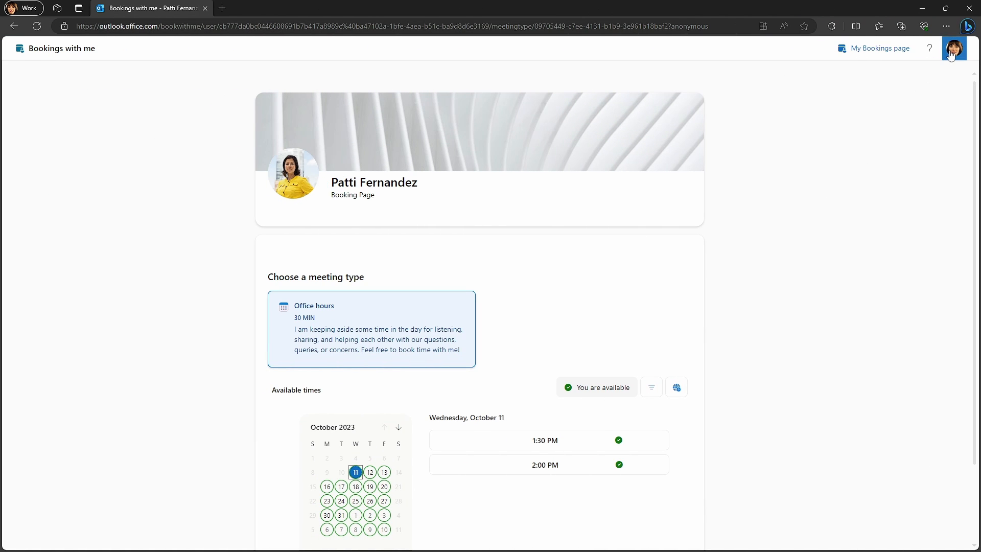
Step: Book the Office hours meeting for Wednesday, October 11 at 1:30 PM as the attendee and close the confirmation
scroll(429, 328, "down", 2)
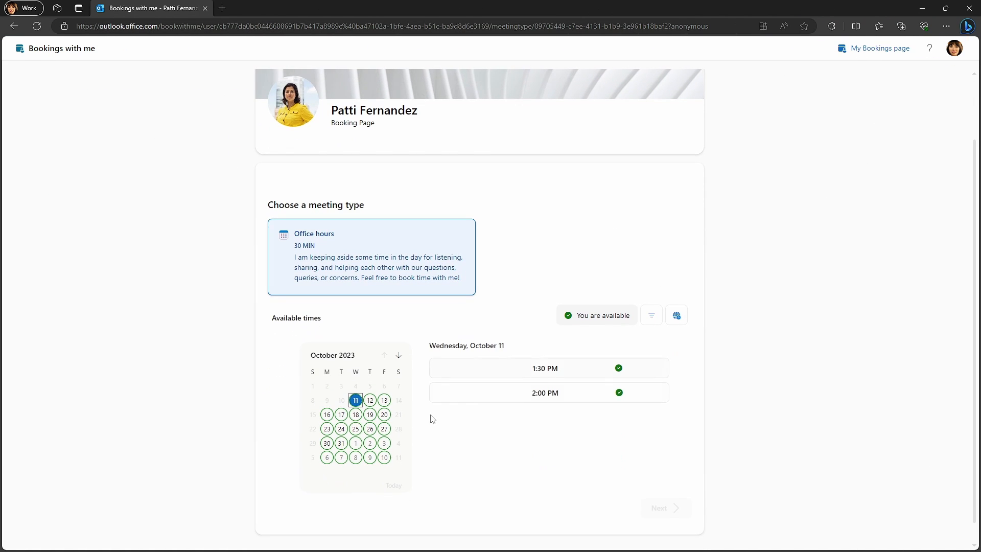
left_click(541, 376)
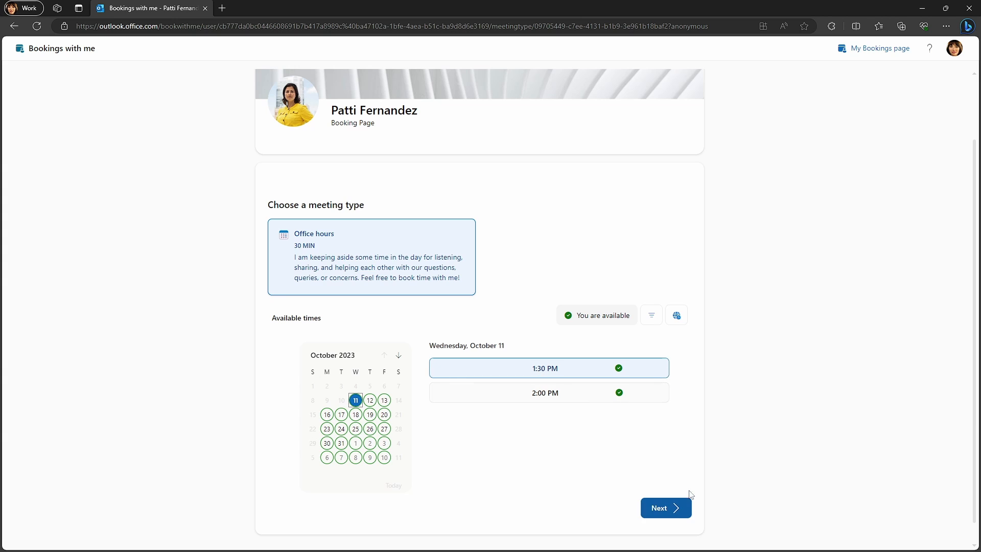
left_click(664, 508)
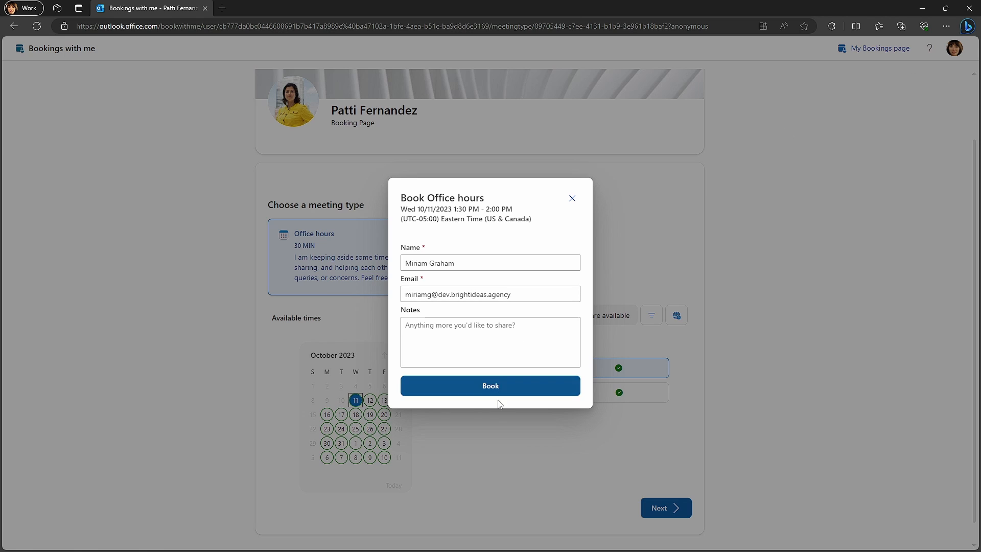
left_click(474, 390)
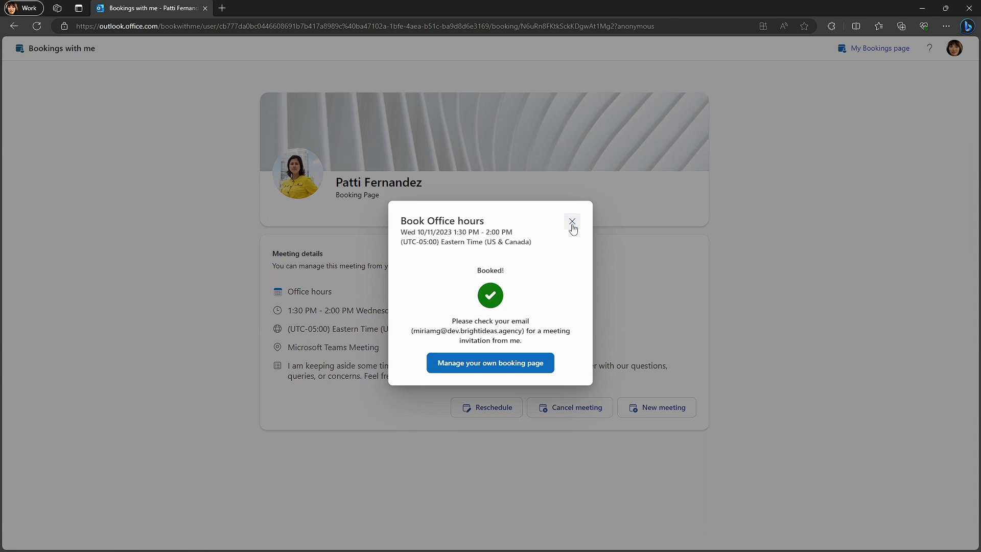
left_click(574, 221)
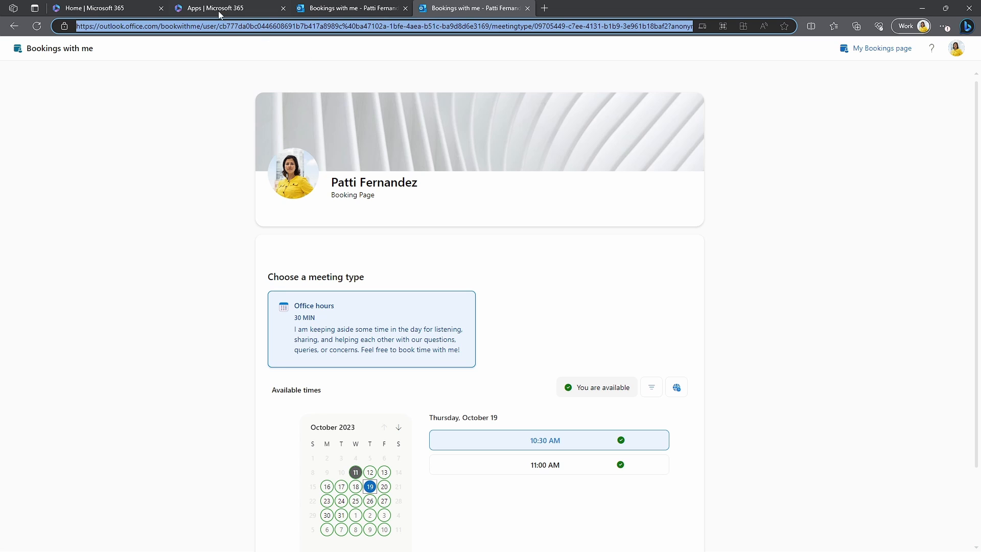
Step: Open the organizer's Outlook calendar and view the Office hours meeting on October 11
left_click(203, 9)
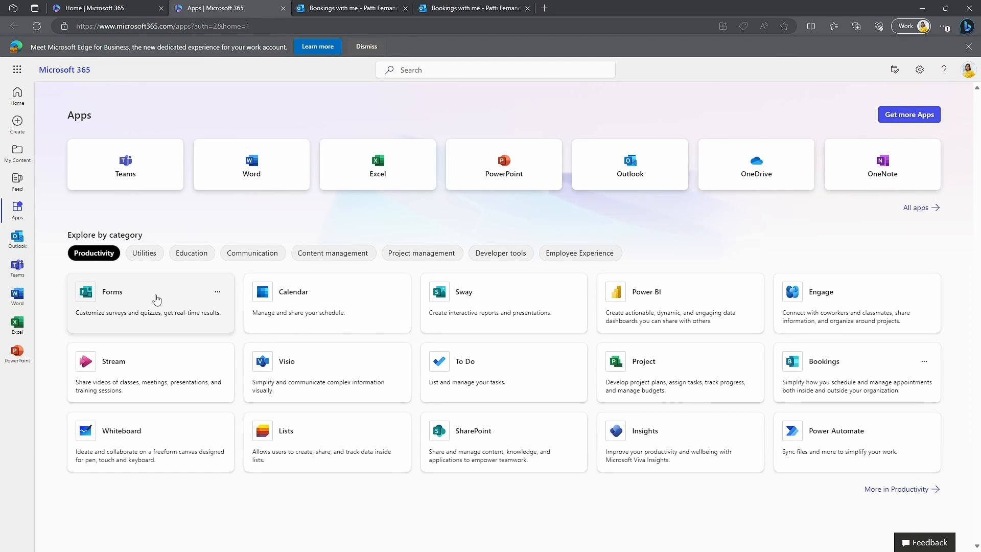
left_click(313, 300)
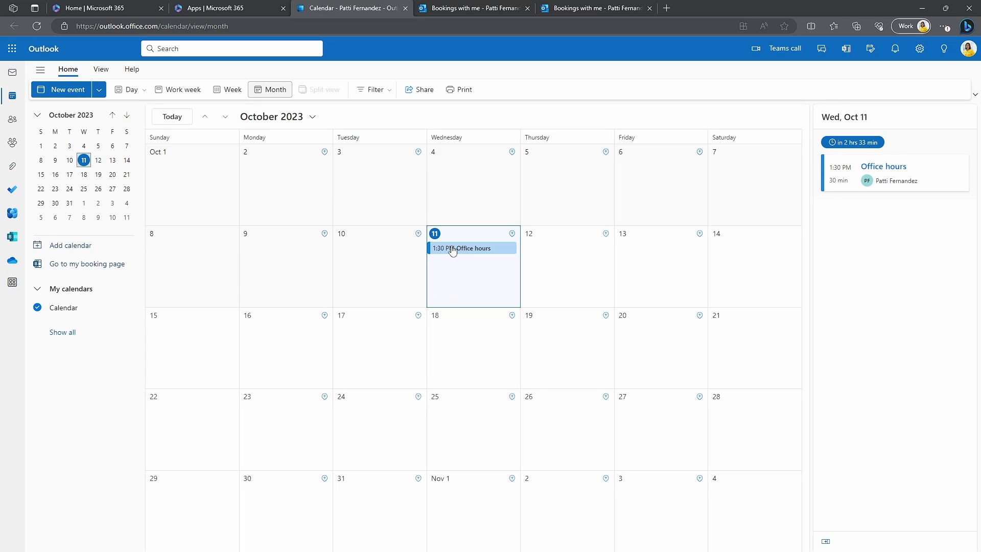
left_click(464, 250)
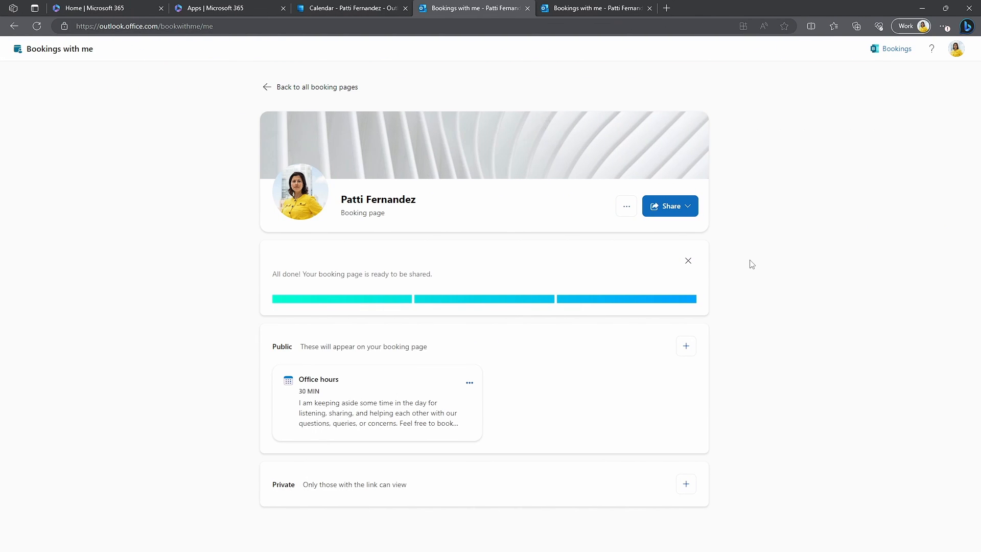
Step: Examine the booking page's additional options and its email signature settings, leaving everything as it is
left_click(626, 207)
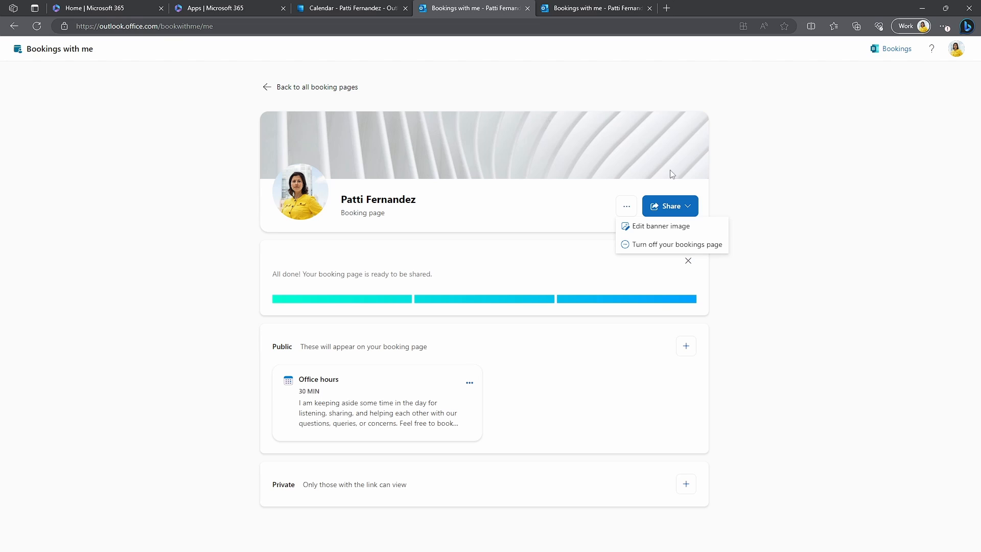
left_click(791, 211)
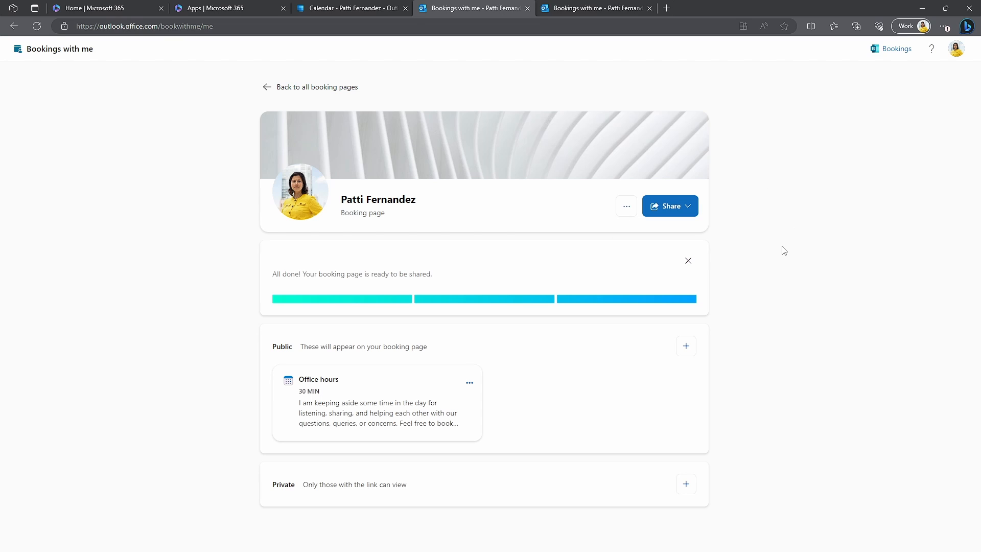
left_click(690, 209)
left_click(681, 264)
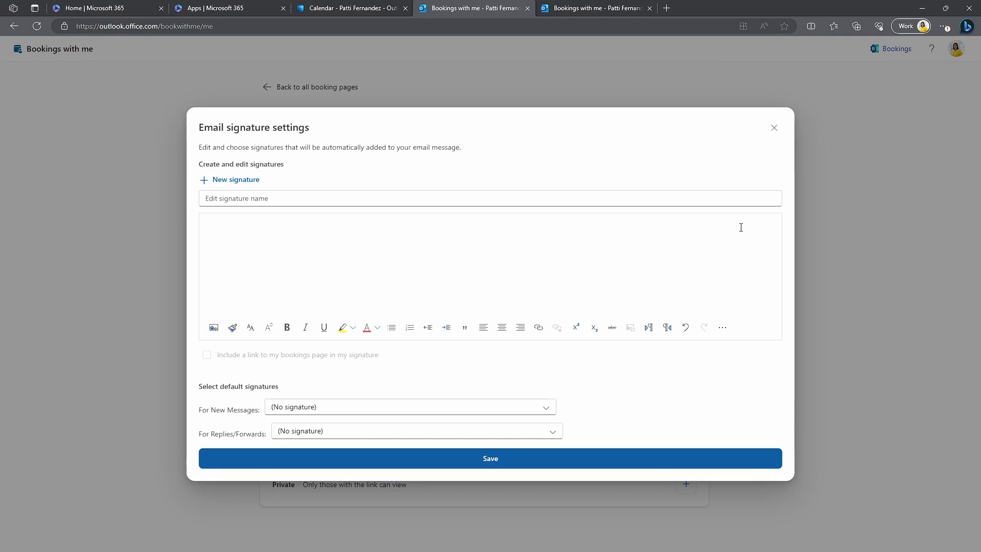
left_click(774, 129)
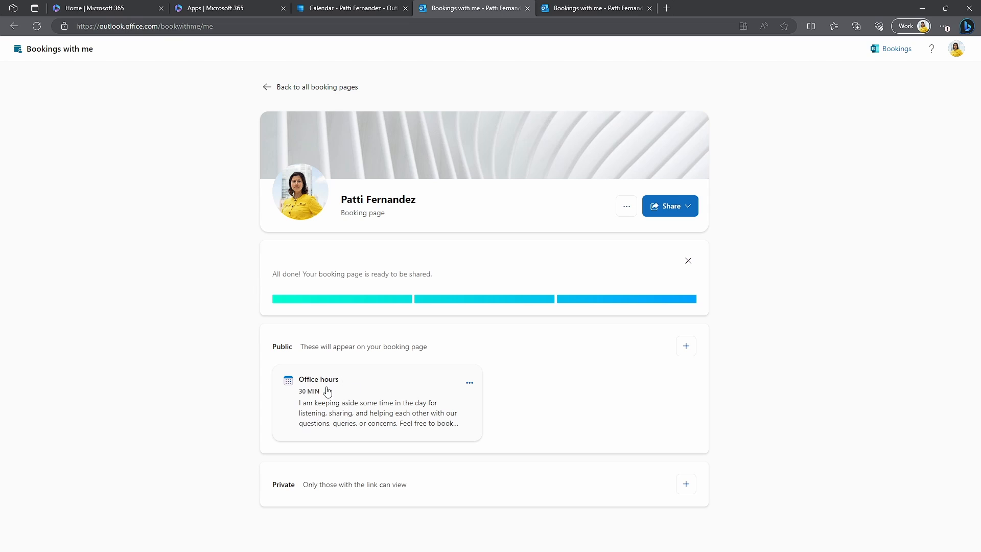
Step: Check the options of the Office hours meeting type, open it for editing and review its settings
left_click(469, 385)
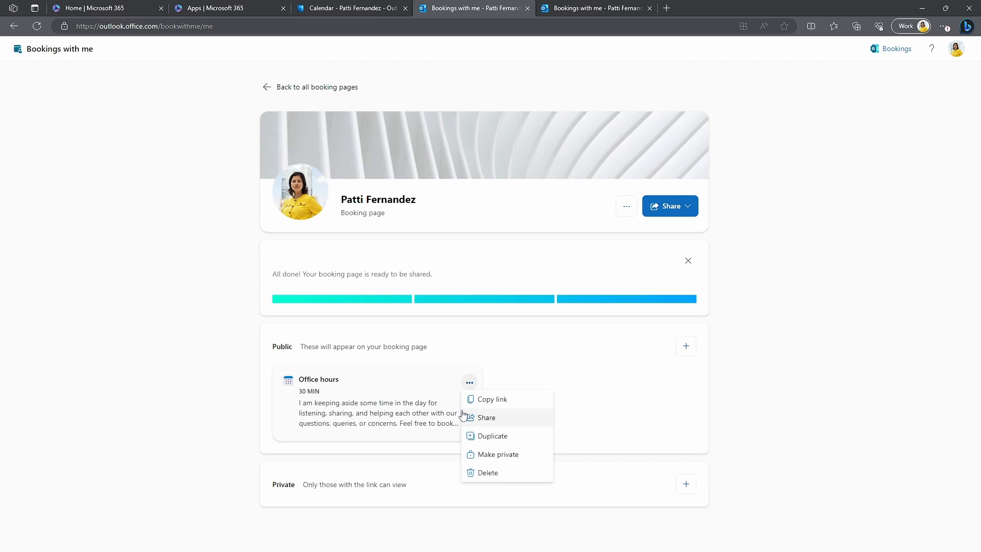
left_click(429, 408)
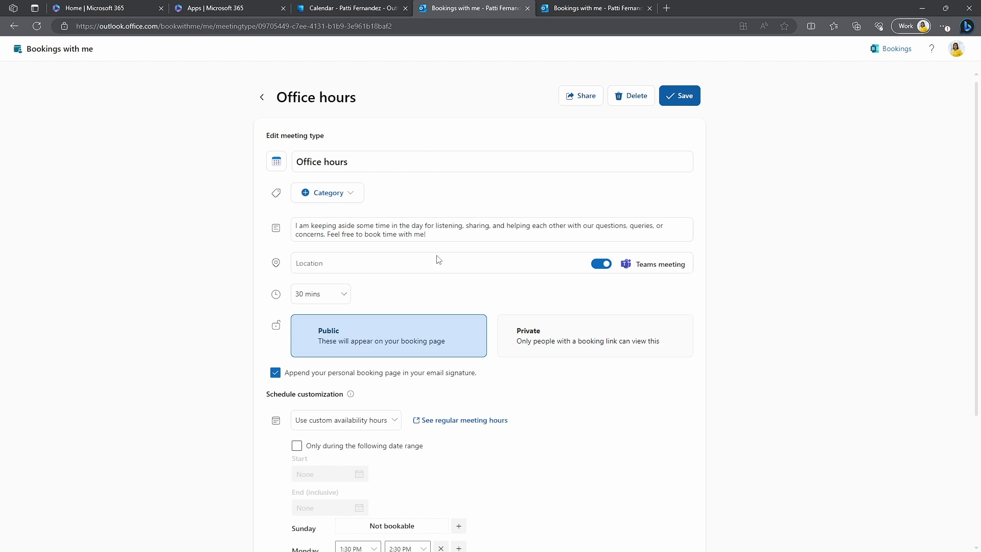
scroll(437, 259, "down", 4)
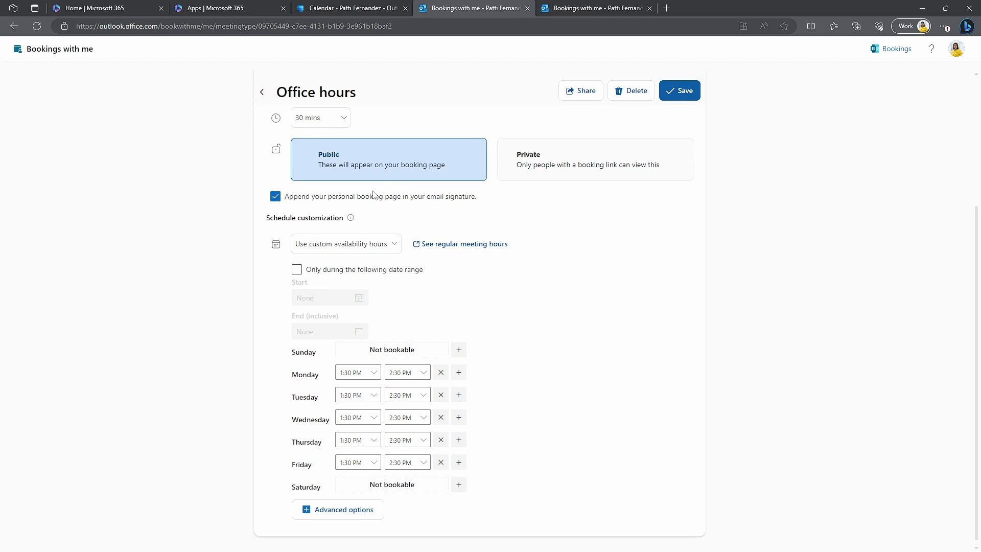
scroll(439, 189, "up", 2)
scroll(394, 245, "down", 2)
Step: Remove the custom availability hours from Monday through Thursday and add a Tuesday slot from 8:00 AM to 5:00 PM
left_click(441, 372)
left_click(441, 395)
left_click(441, 417)
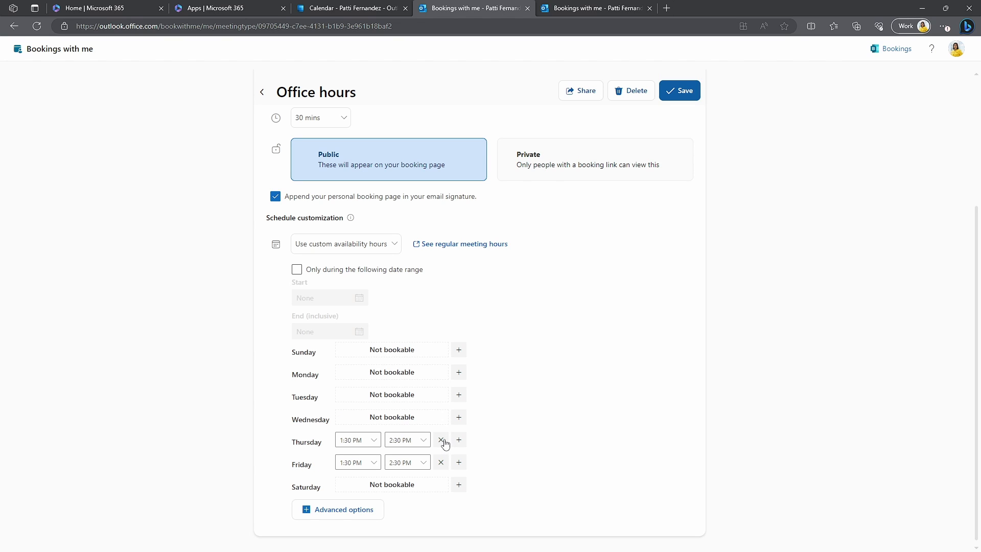
left_click(441, 439)
left_click(458, 395)
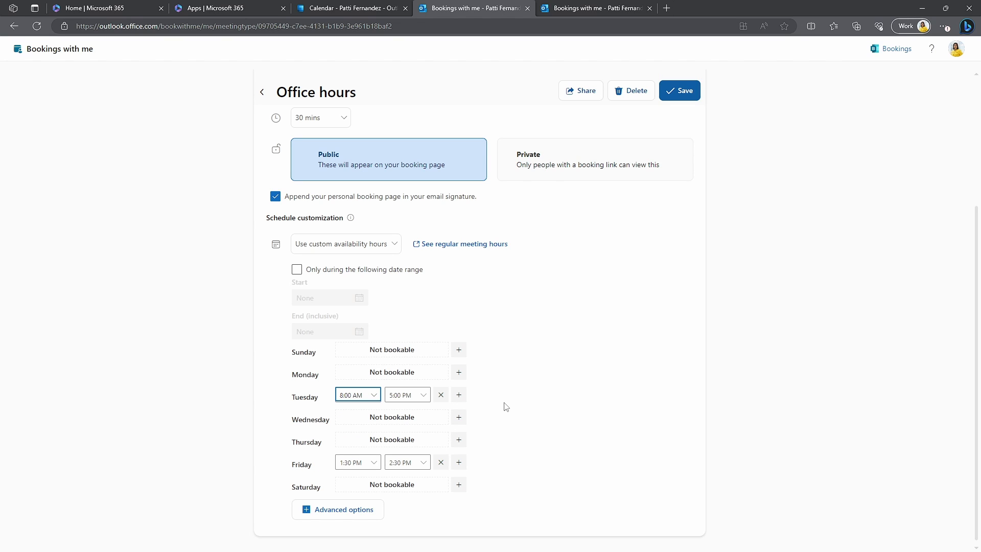
Step: Switch the Office hours schedule to regular meeting hours and open the work hours and location settings in Outlook
left_click(361, 251)
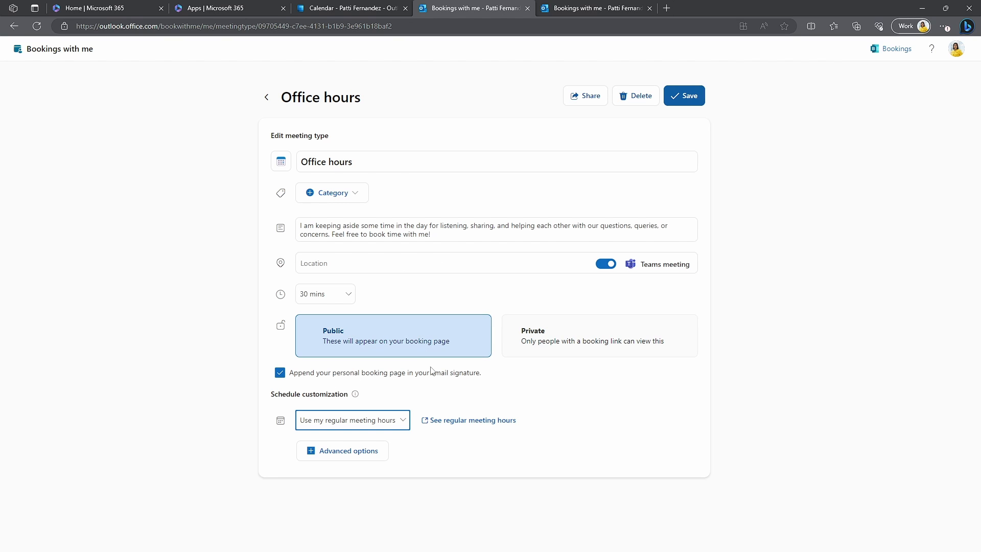
left_click(456, 423)
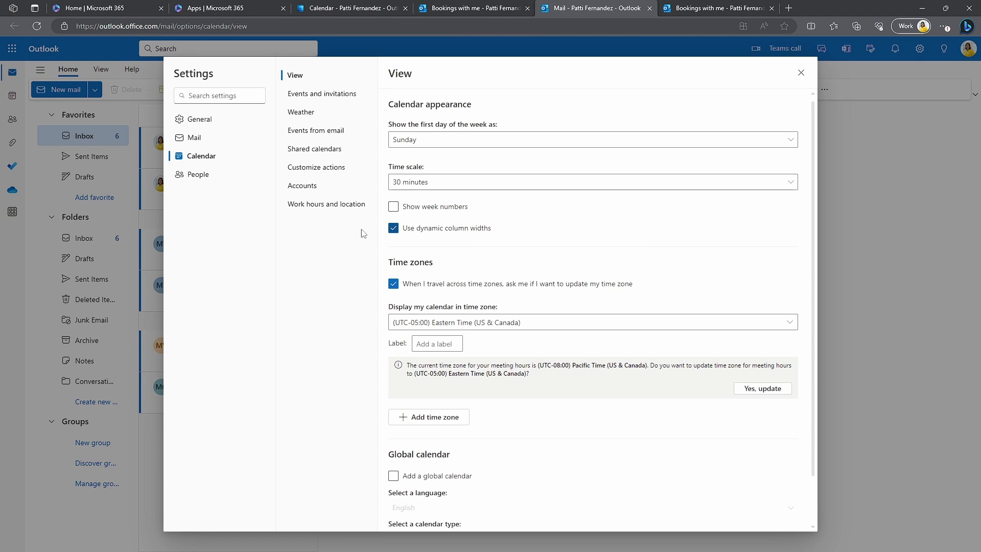
left_click(301, 210)
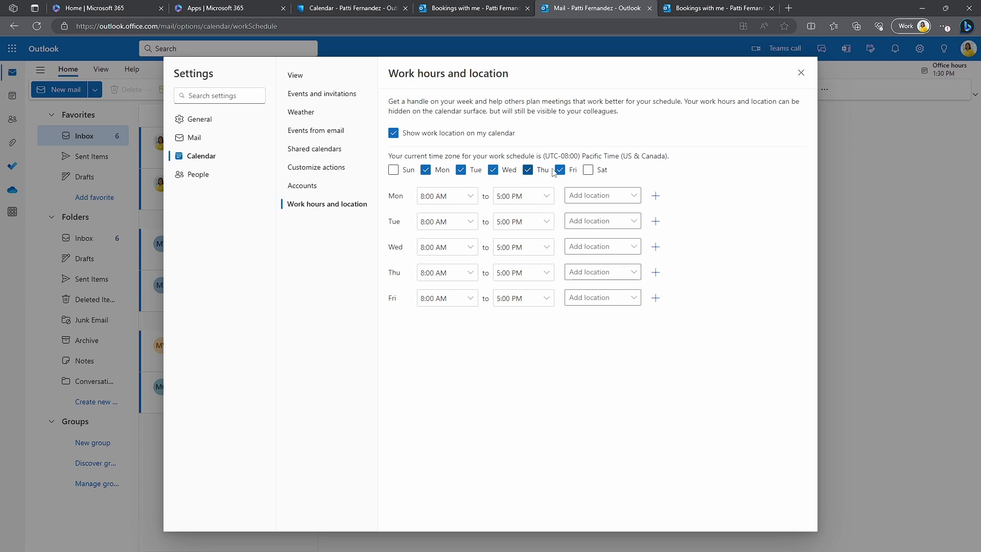
Step: Exclude Tuesday from the work schedule, include Saturday and save the work hours
left_click(462, 170)
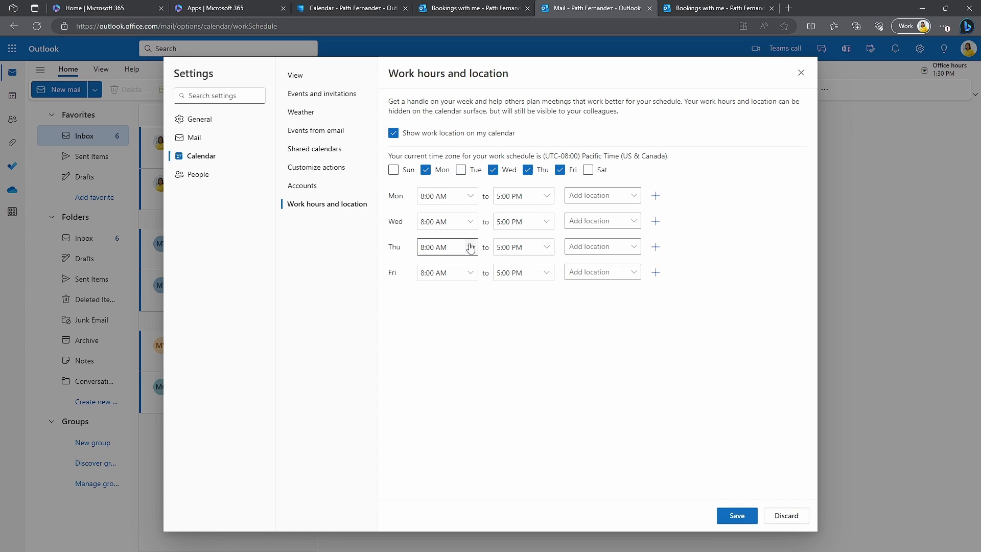
left_click(588, 170)
left_click(726, 516)
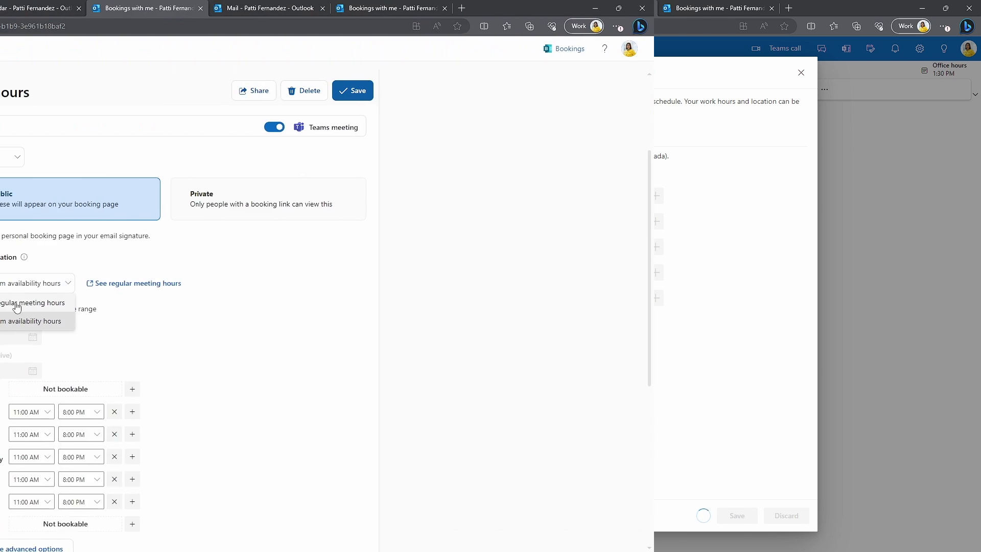
Step: Set the Office hours meeting type to use the regular meeting hours and save it
left_click(358, 303)
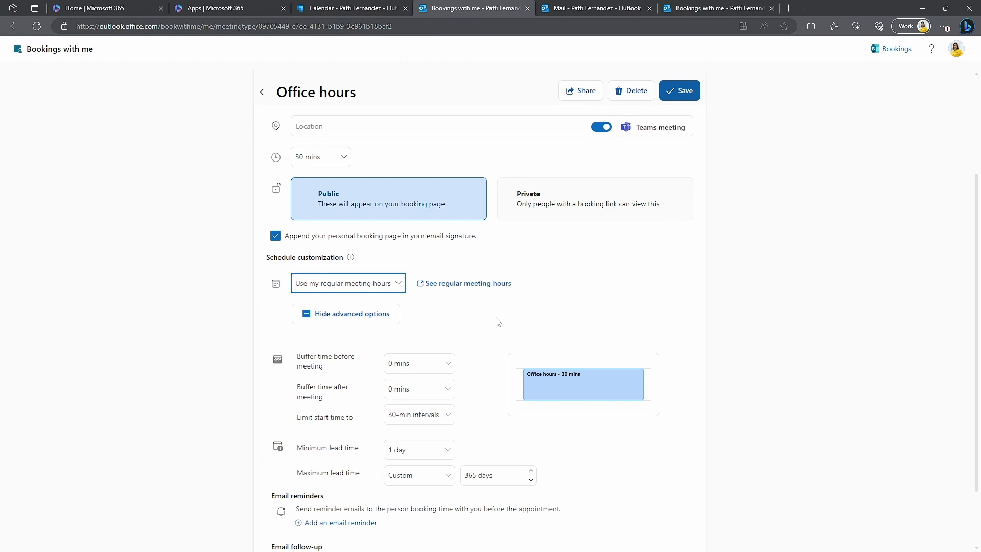
left_click(681, 91)
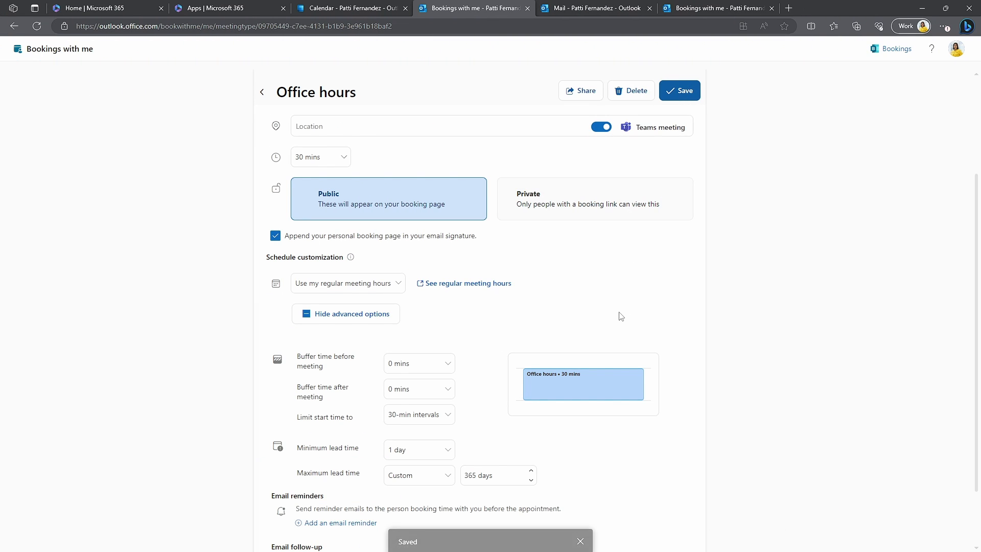
Step: Select Office hours on the public booking page and reload the page to check its available dates
left_click(691, 11)
scroll(506, 337, "down", 2)
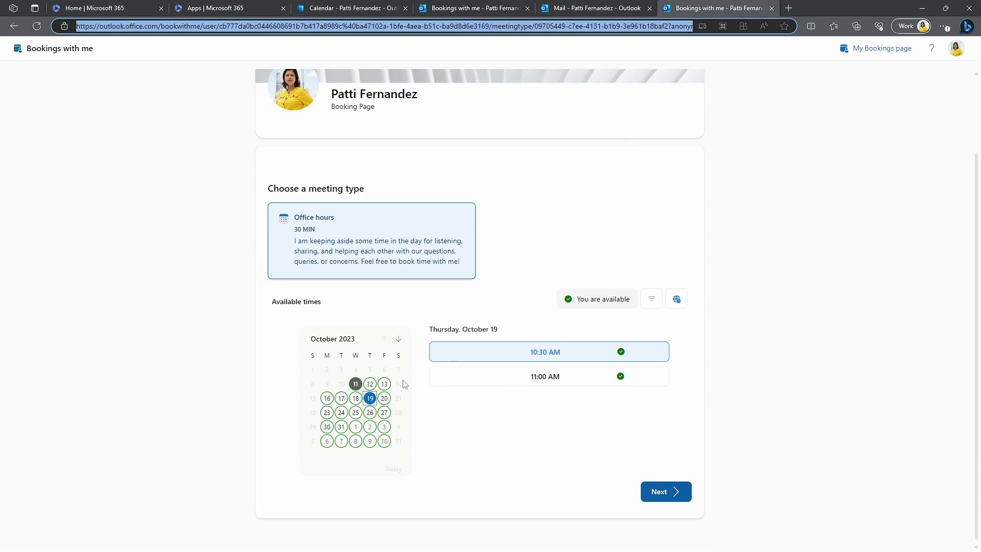
left_click(360, 251)
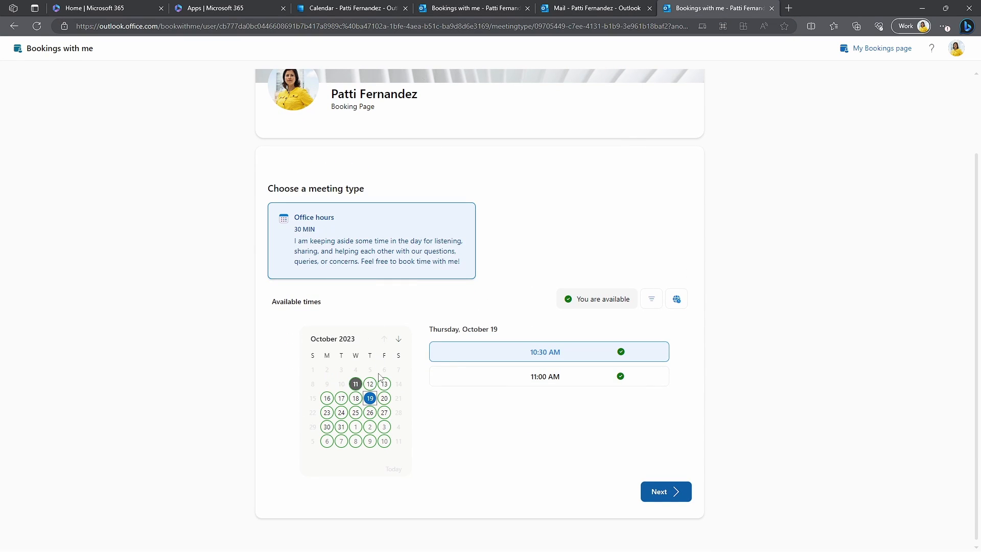
left_click(37, 27)
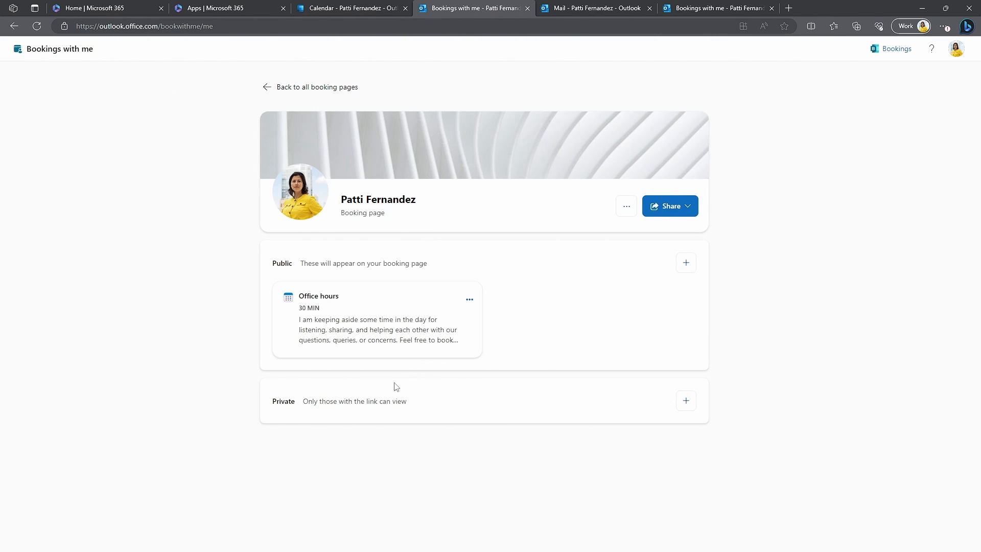
Step: Create a private meeting type titled "Private meeting" with a duration of 1 hr
left_click(686, 402)
left_click(362, 163)
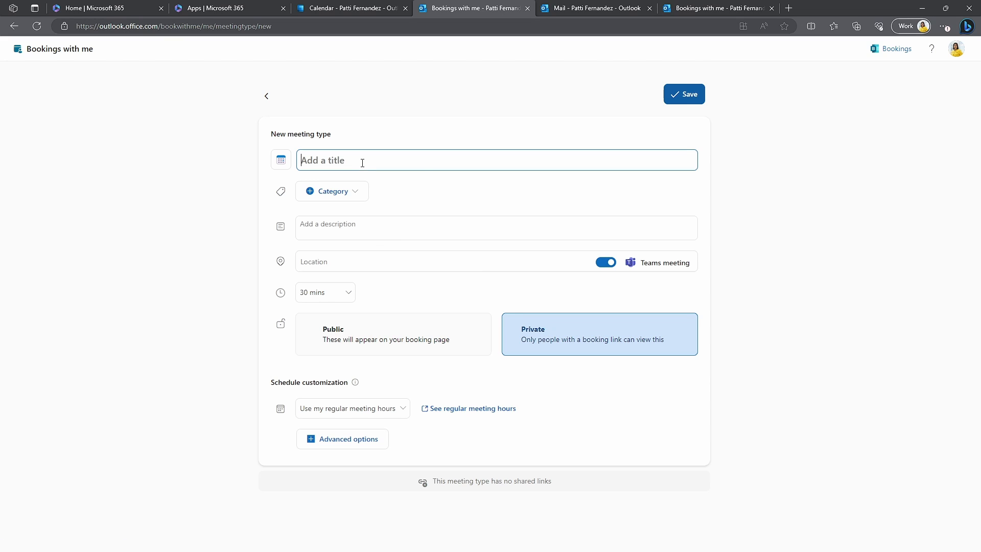
type("Private meeting")
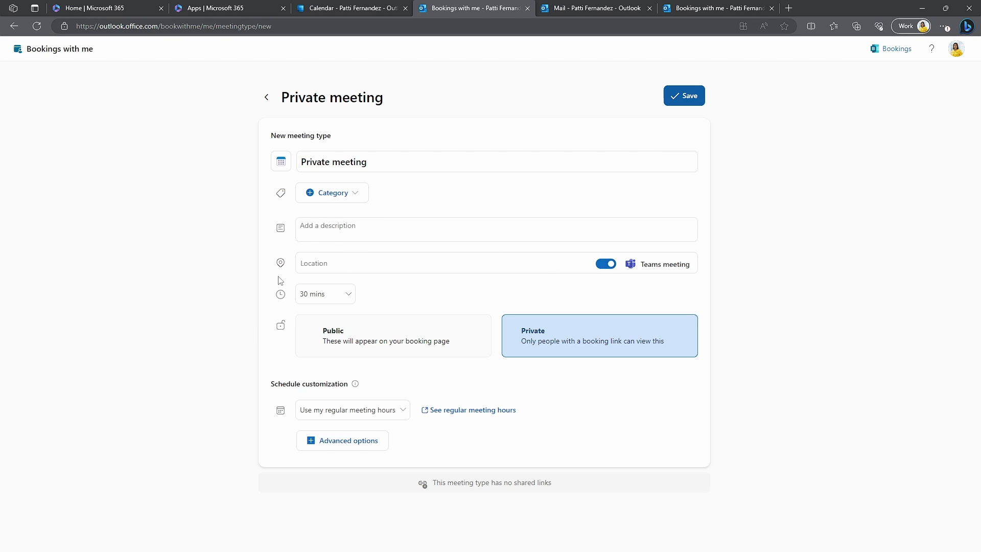
left_click(345, 304)
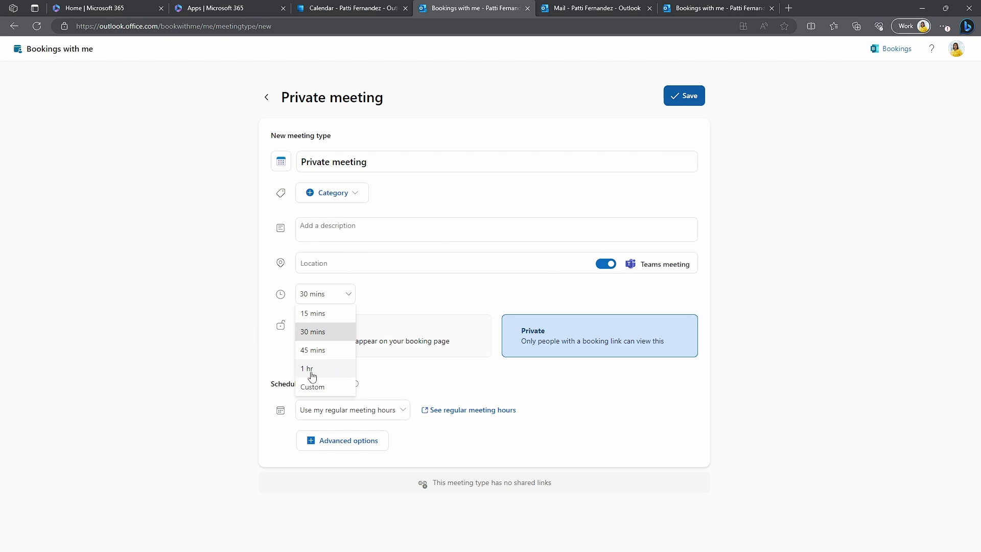
left_click(340, 368)
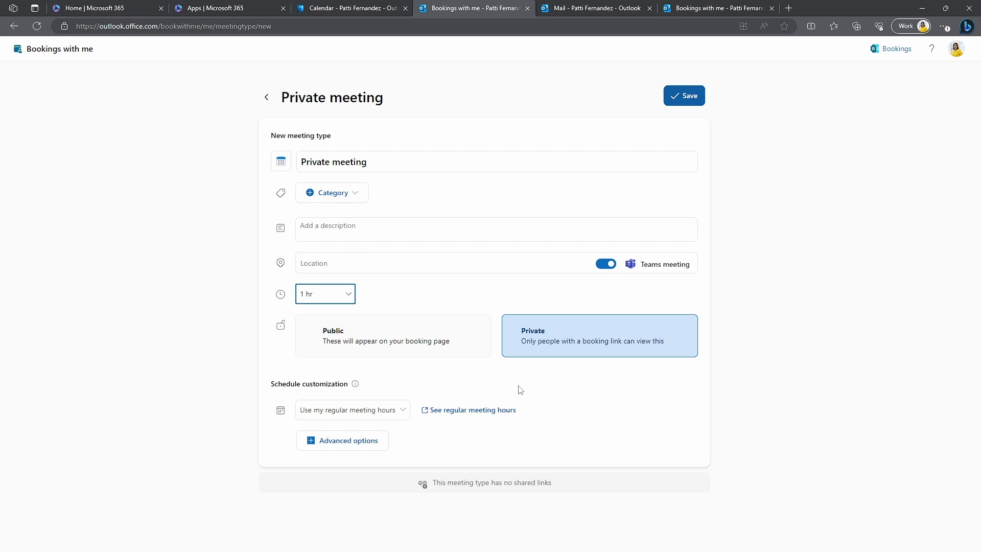
Step: Switch the private meeting to custom availability hours, remove the Tuesday through Friday slots and save the meeting type
left_click(368, 411)
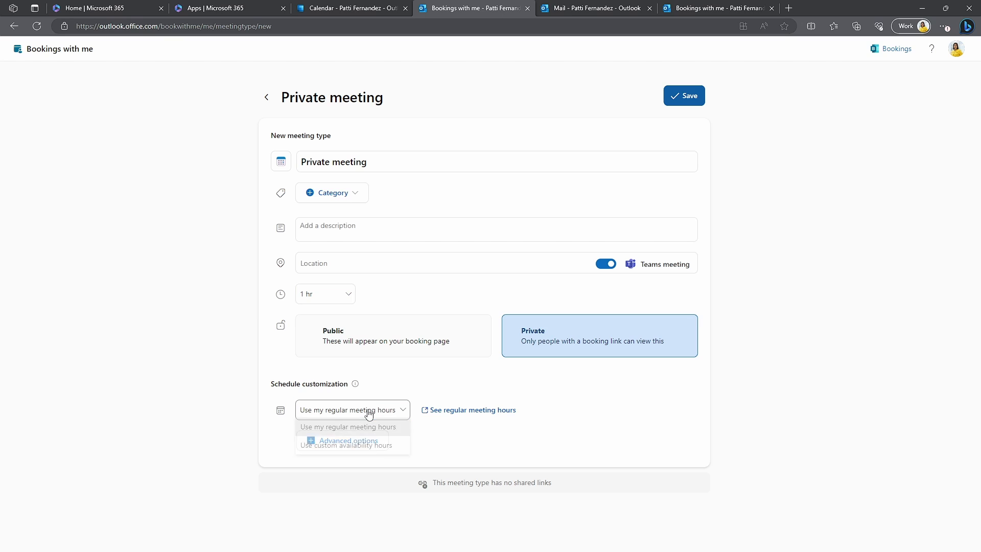
left_click(352, 448)
scroll(358, 389, "down", 3)
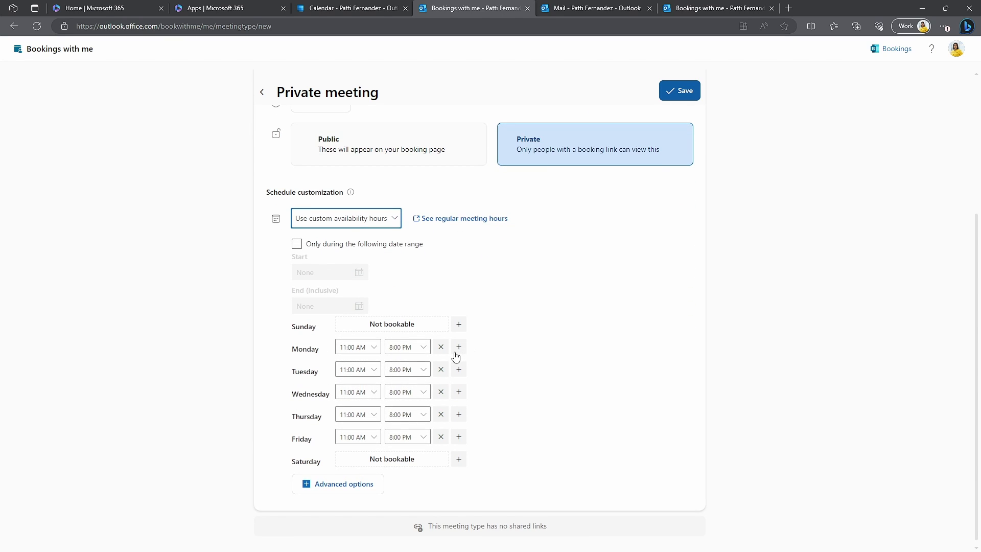
left_click(441, 369)
left_click(441, 391)
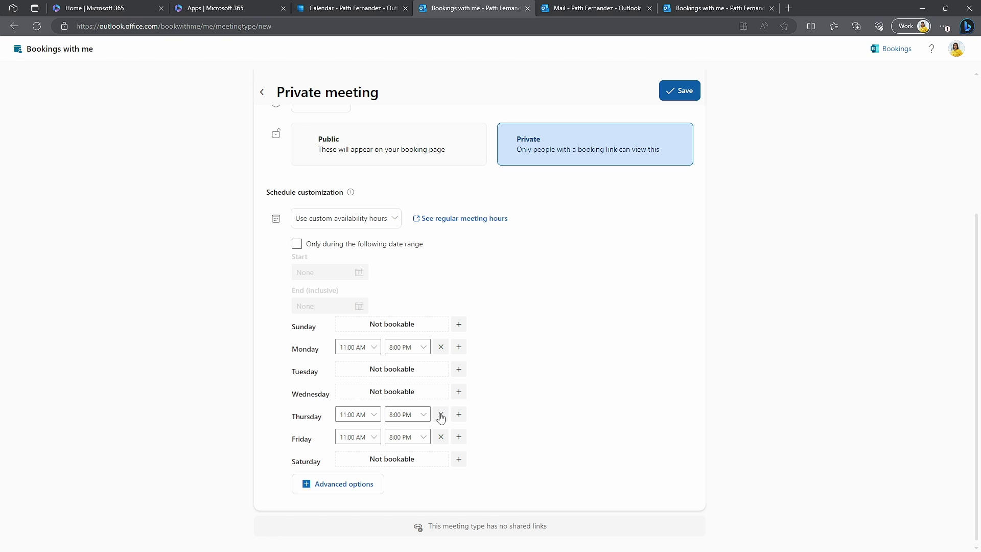
left_click(441, 414)
scroll(677, 201, "up", 3)
left_click(679, 92)
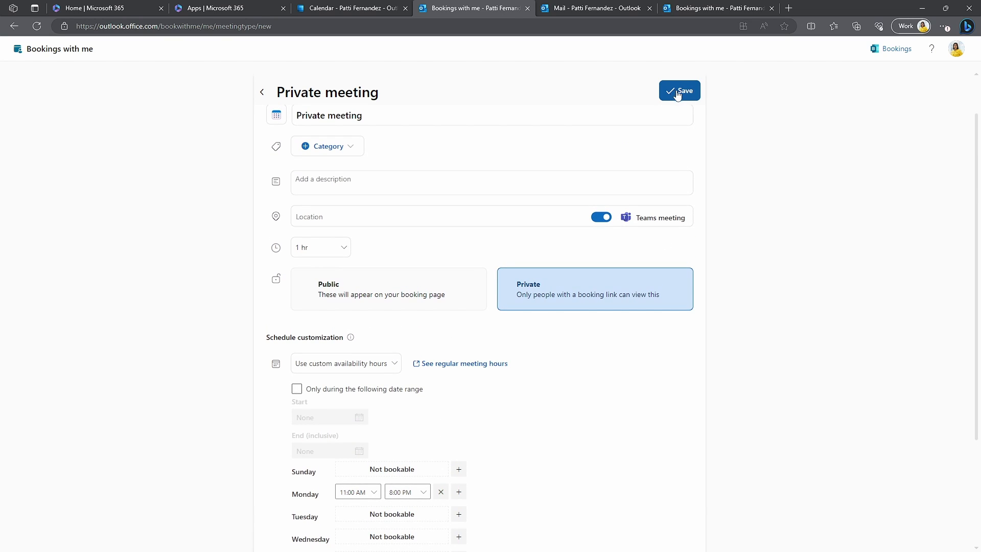
Step: Copy a single-use link for the private meeting and open it in a new browser tab
left_click(469, 438)
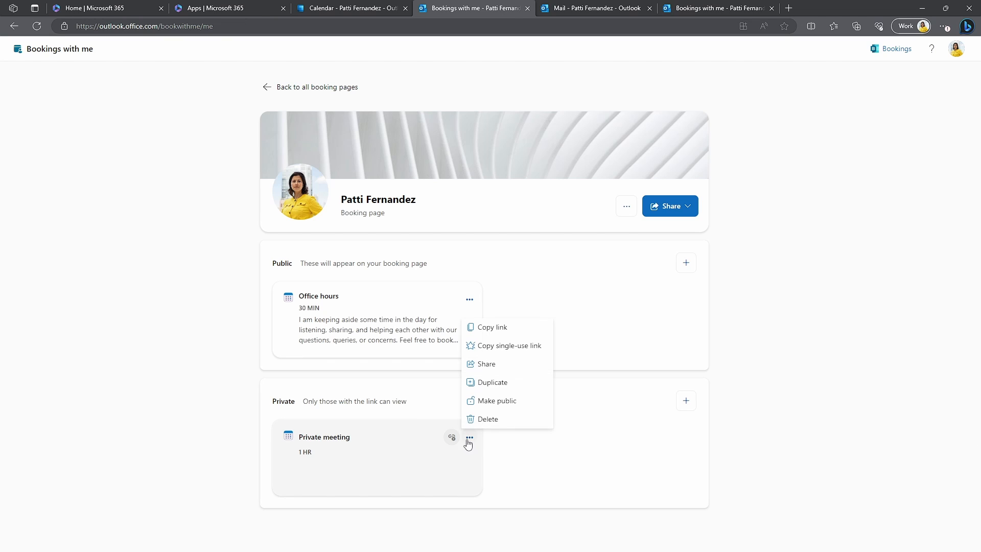
left_click(499, 346)
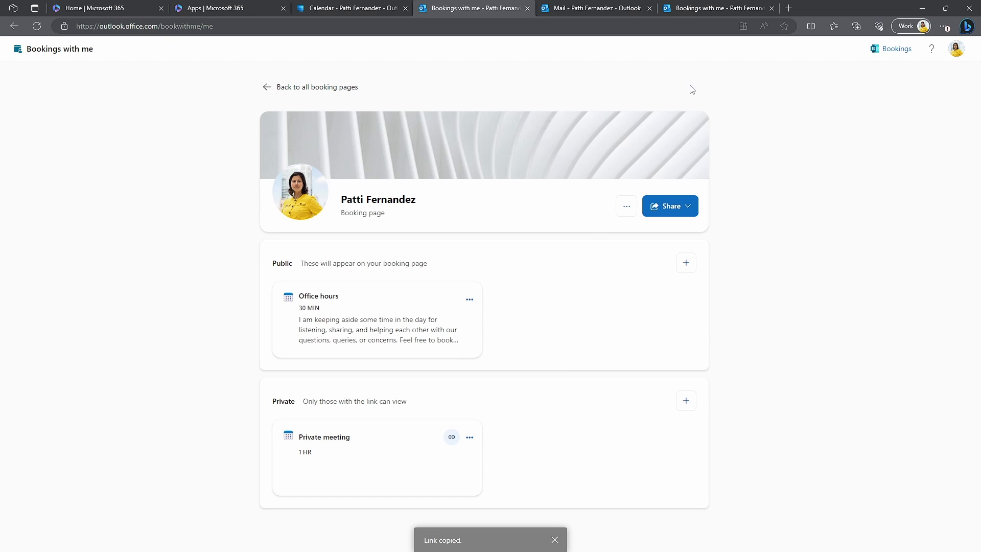
left_click(789, 8)
right_click(217, 26)
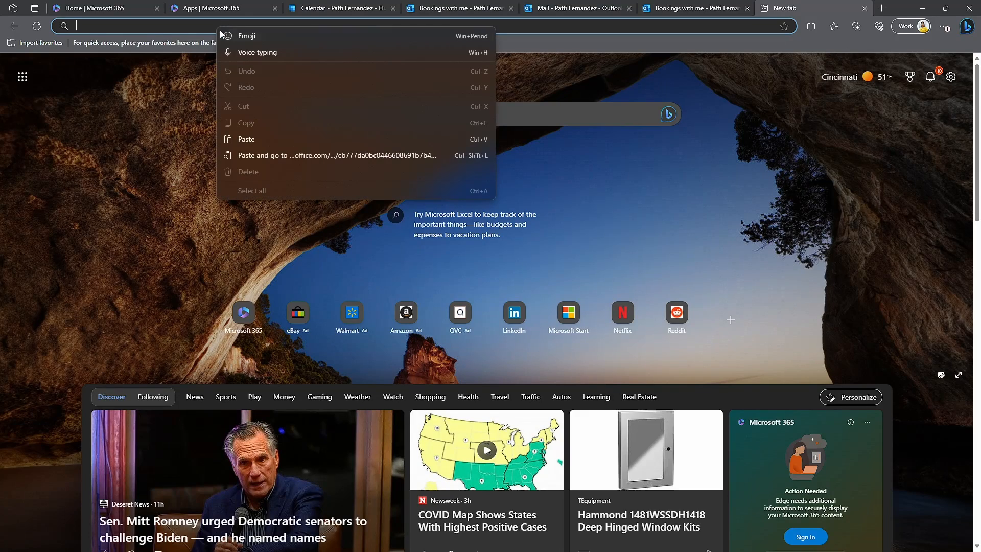
left_click(256, 155)
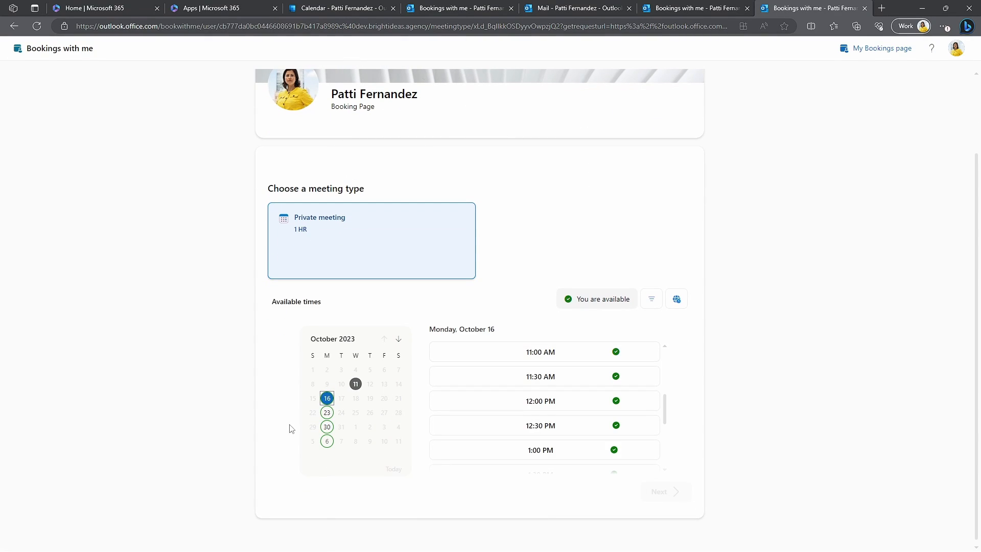
Step: Check the private meeting's available times on October 23, October 30 and November 6
left_click(327, 414)
left_click(327, 428)
left_click(327, 441)
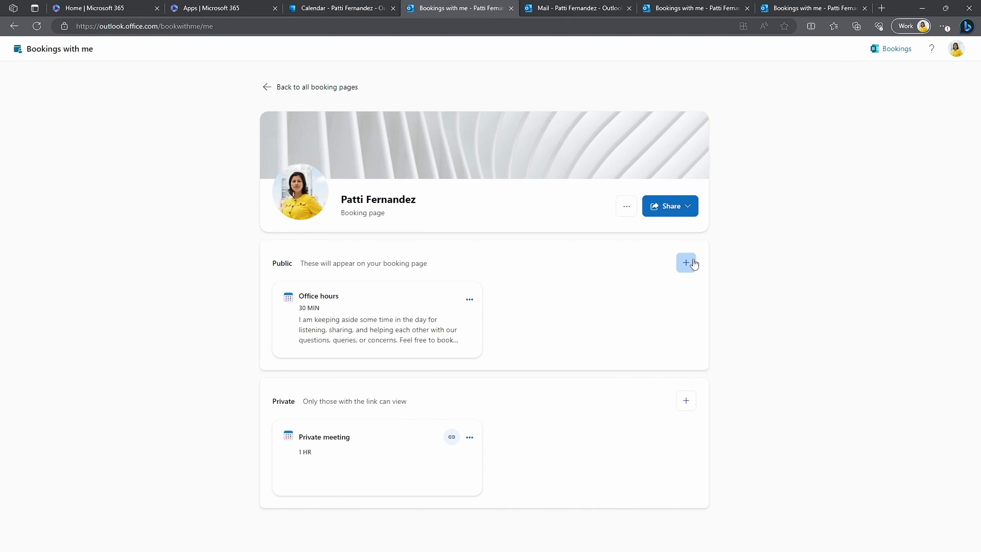
Step: Start a new public meeting type, expand its advanced options and turn off the Teams meeting
left_click(689, 261)
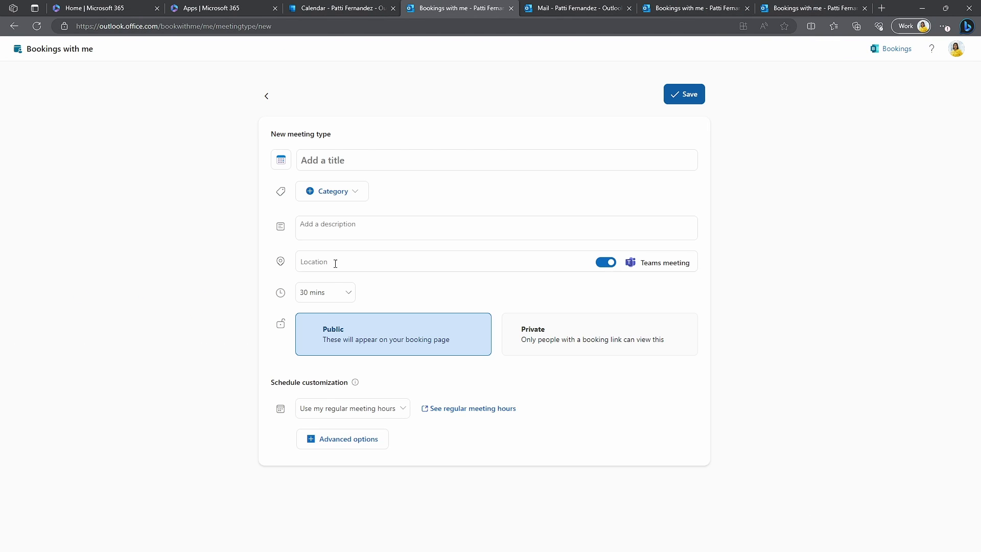
left_click(330, 442)
scroll(530, 325, "down", 2)
scroll(530, 325, "down", 2)
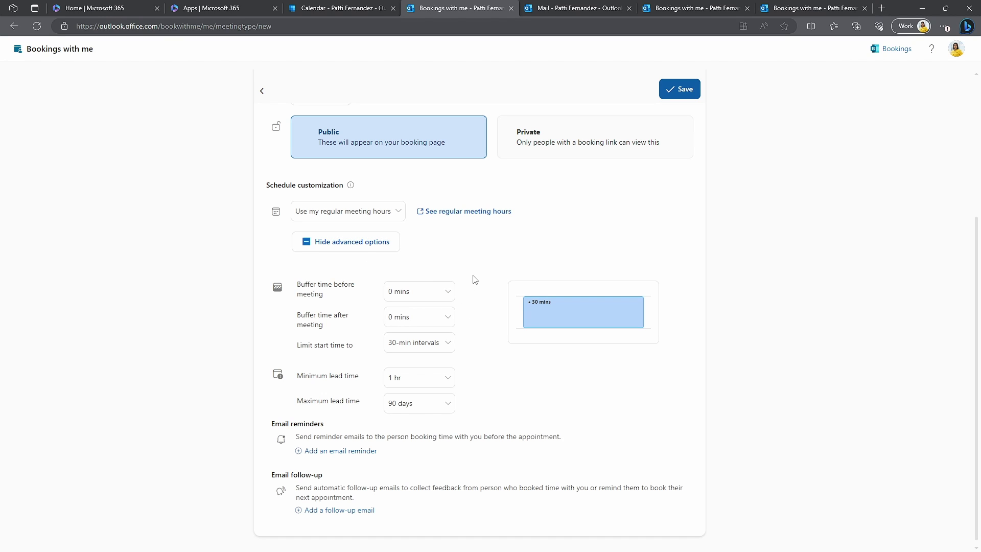
scroll(474, 279, "up", 4)
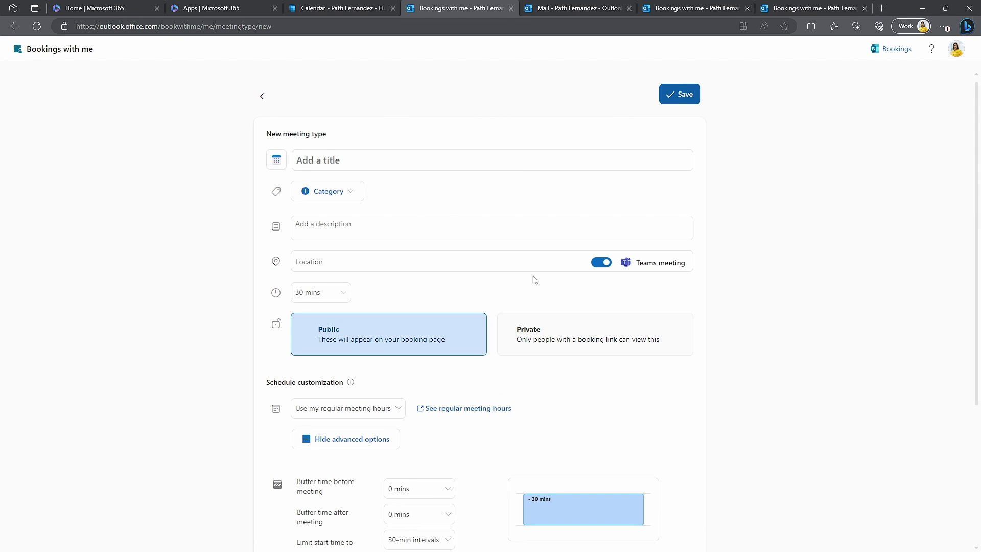
left_click(601, 262)
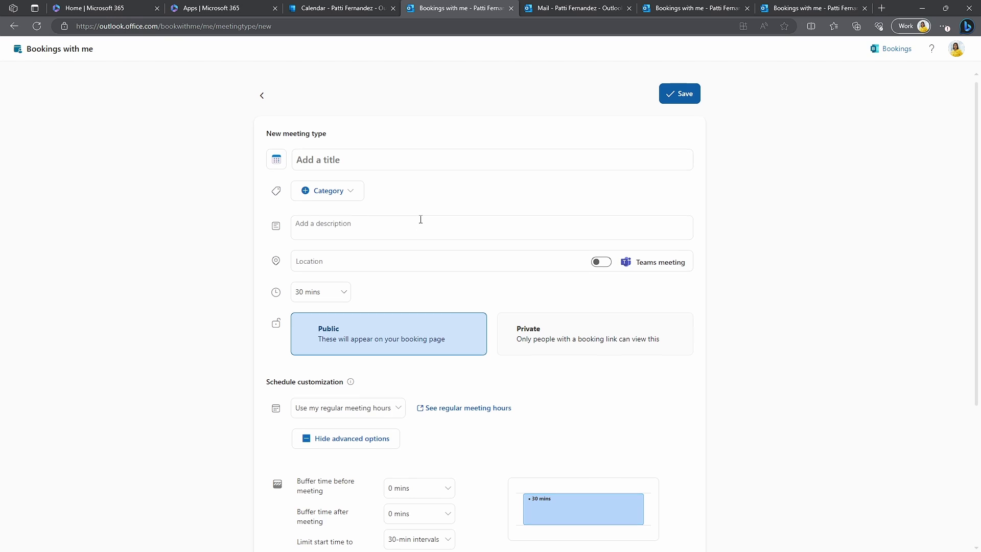
Step: Set the buffer time before and after the meeting to 15 mins and limit start times to 1-hr intervals
scroll(420, 219, "down", 4)
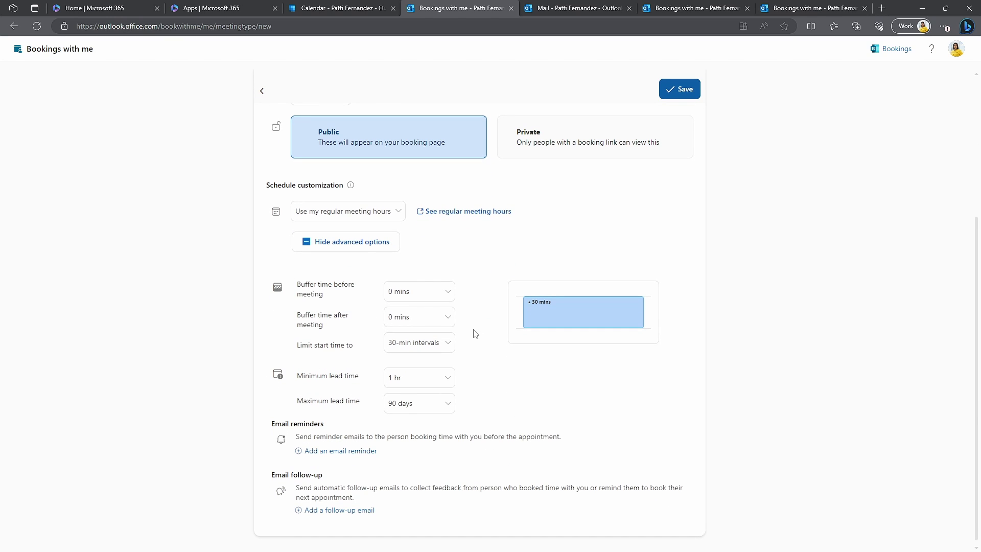
left_click(446, 292)
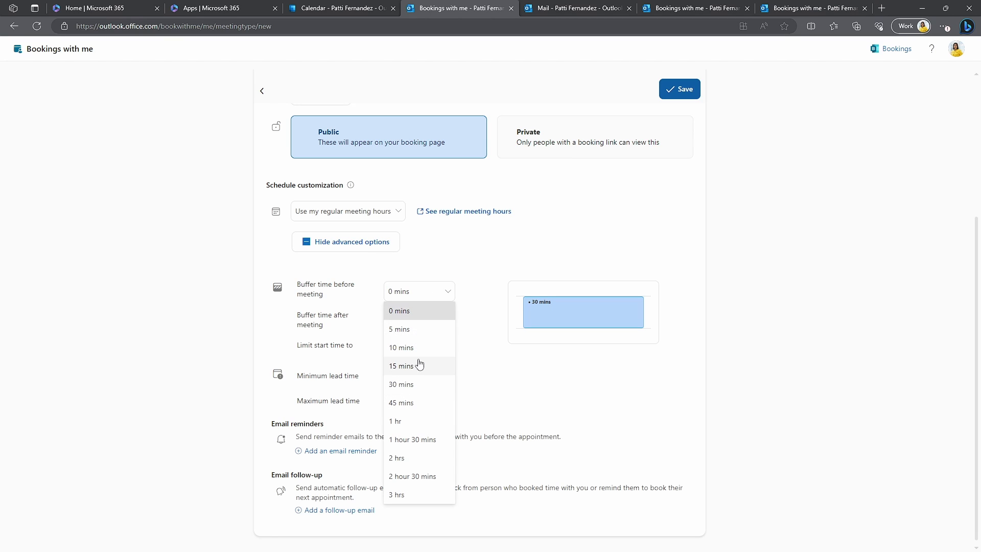
left_click(419, 365)
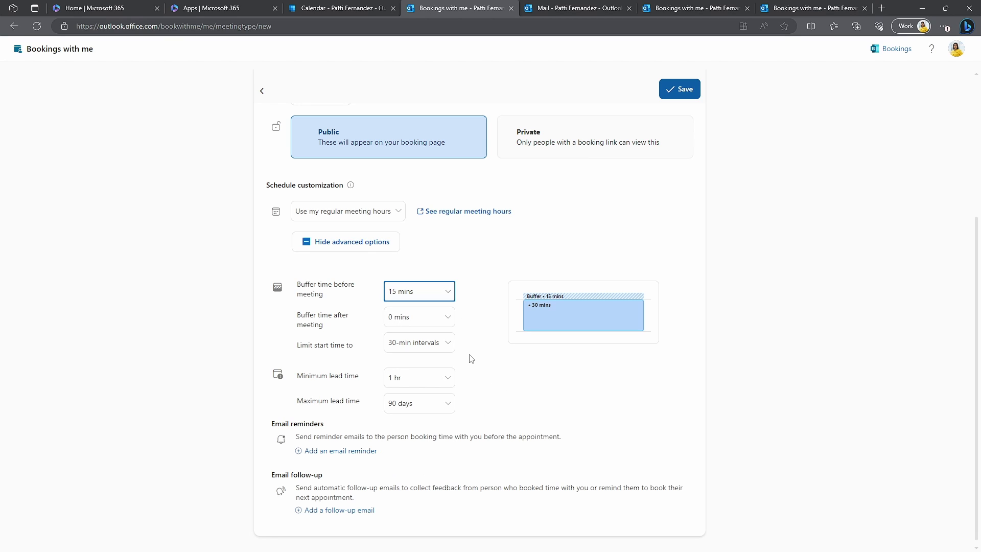
left_click(412, 317)
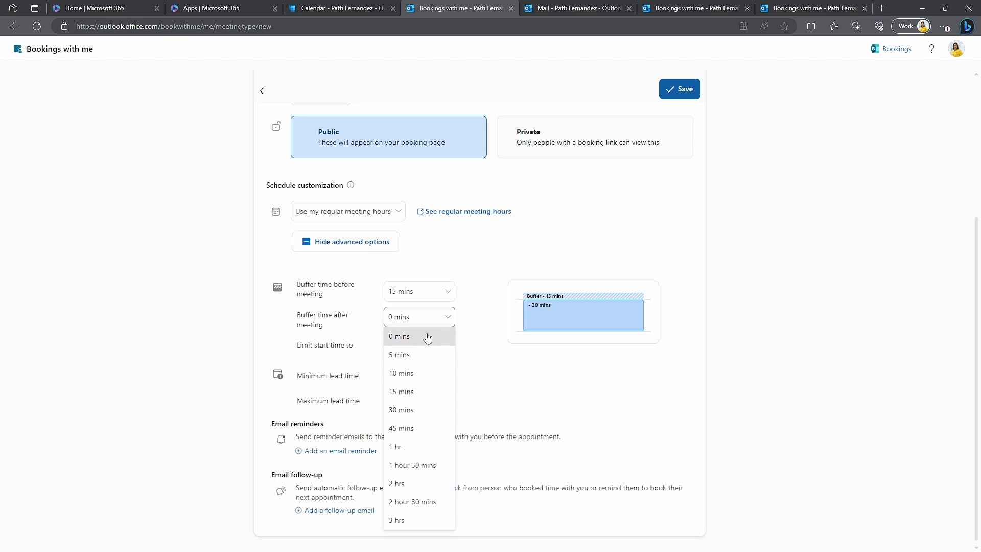
left_click(407, 390)
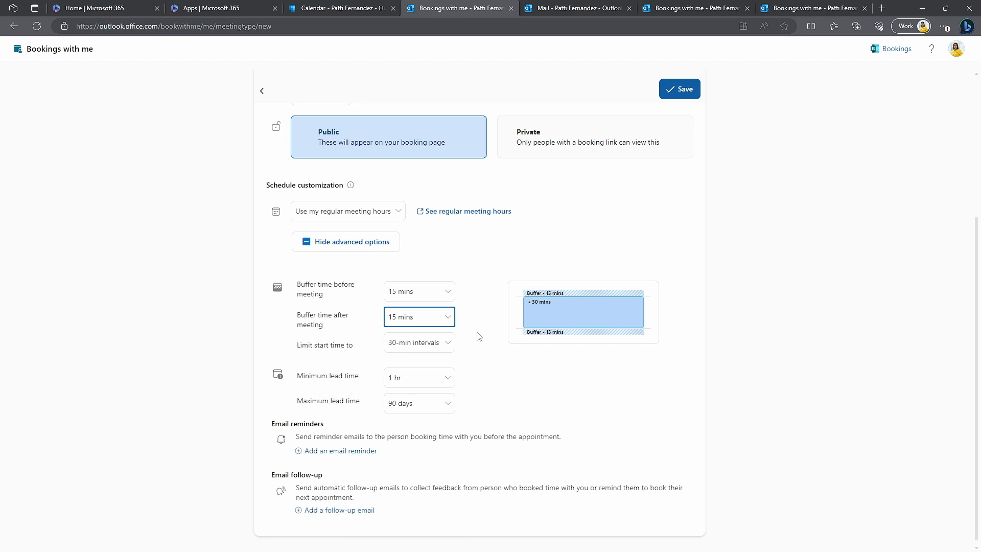
left_click(445, 343)
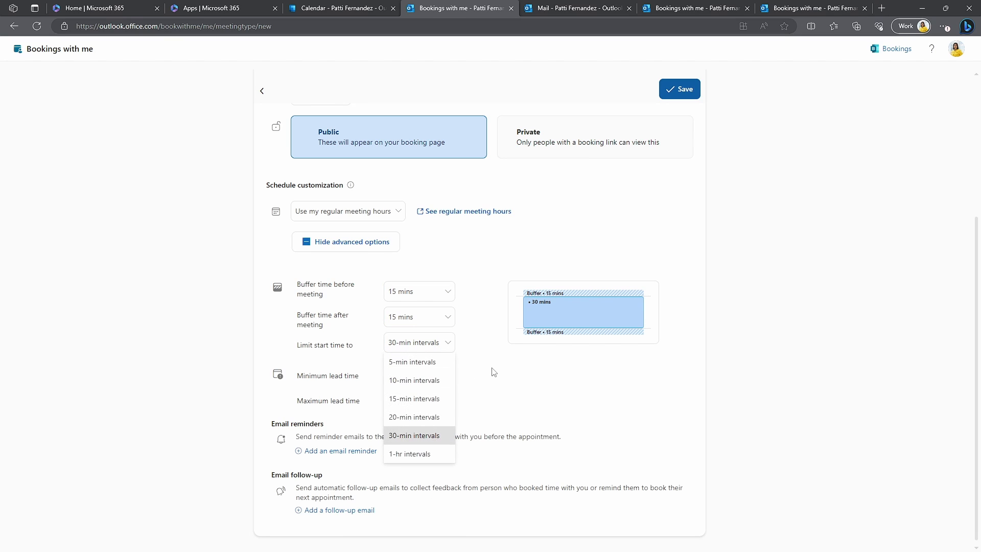
left_click(416, 454)
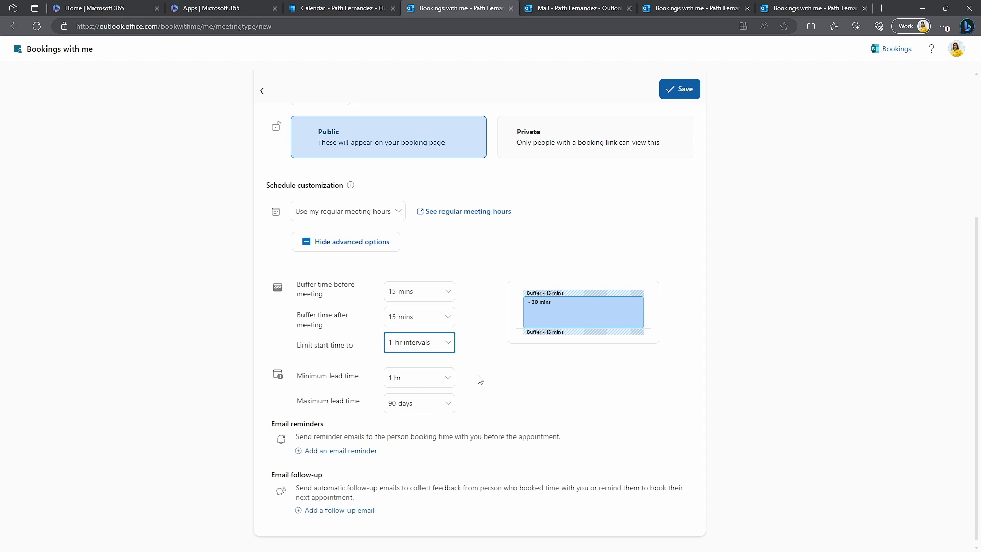
Step: Set a custom minimum lead time of 10 days and a maximum lead time of 30 days
left_click(417, 378)
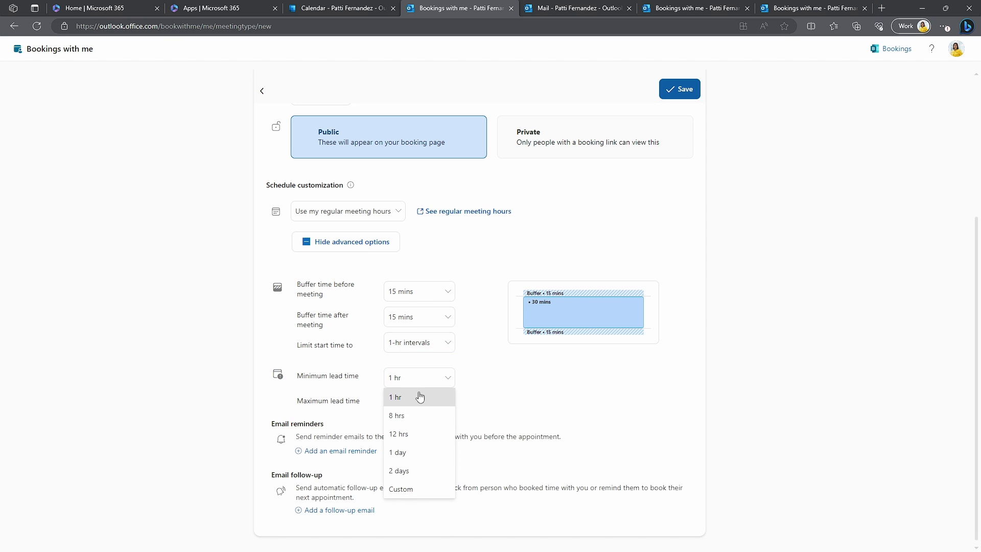
left_click(401, 489)
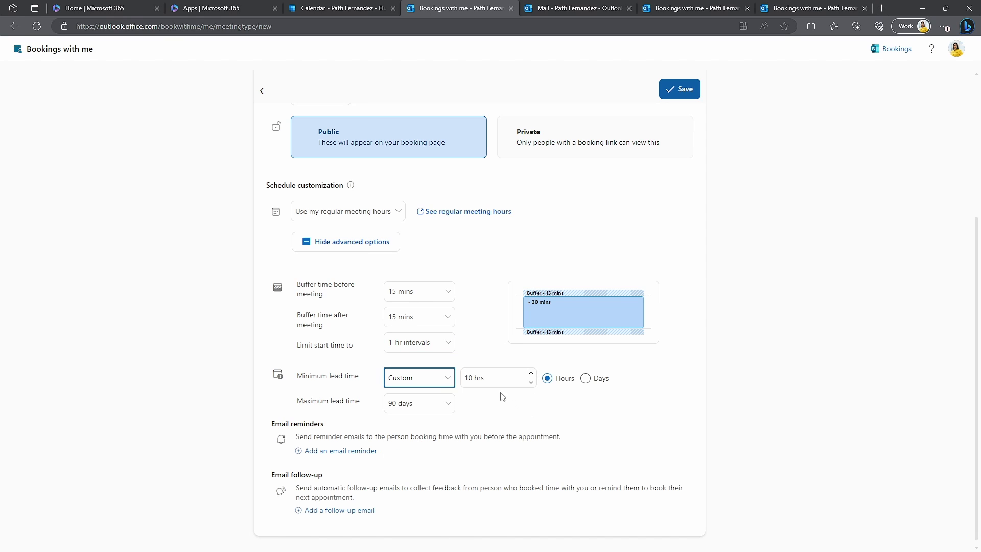
left_click(586, 378)
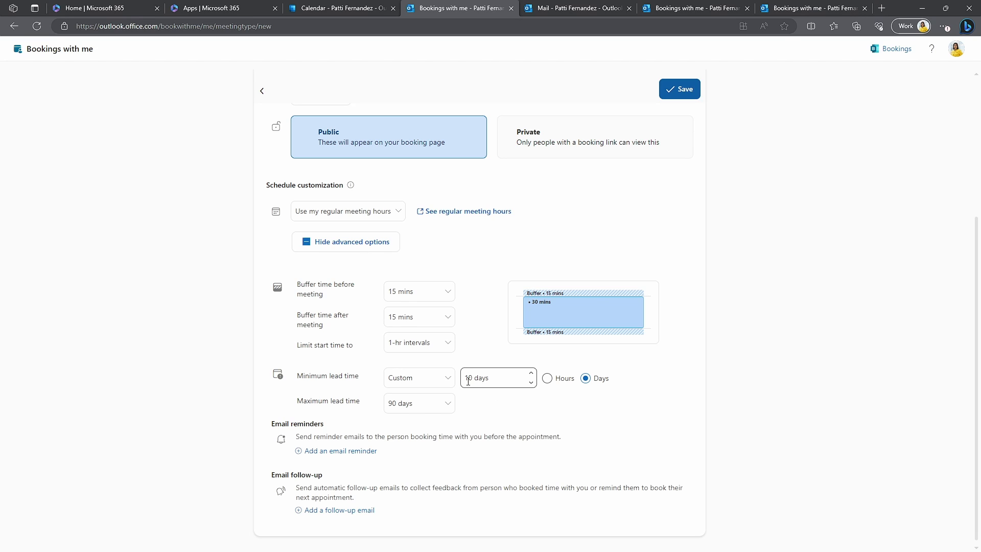
left_click(431, 410)
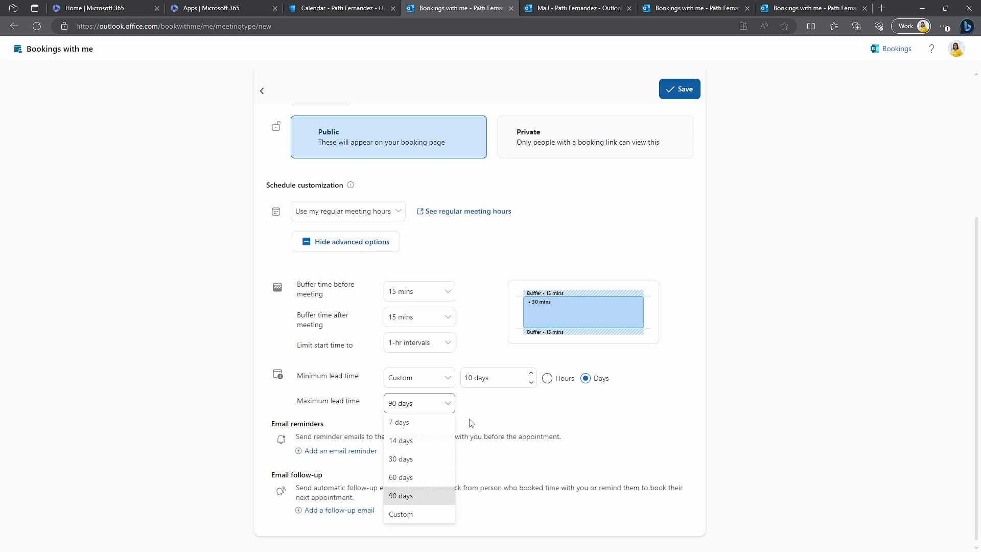
left_click(422, 461)
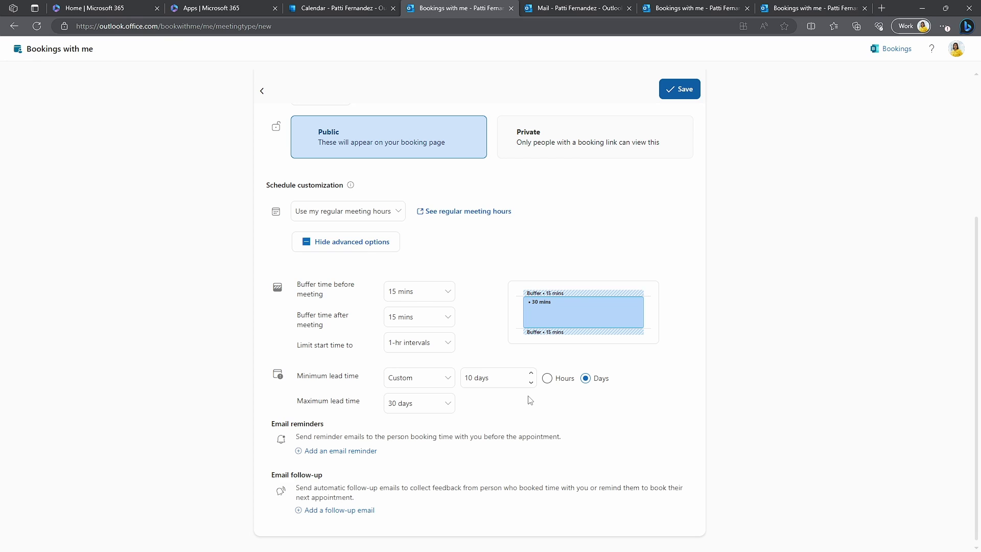
Step: Add an email reminder to the new meeting type and review its timing options, leaving it at 1 week before
left_click(331, 453)
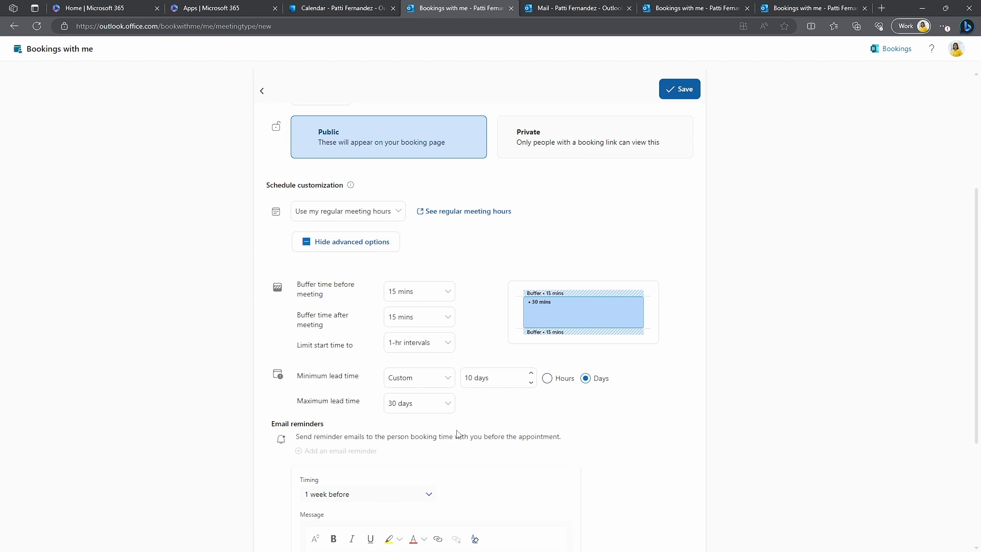
scroll(457, 433, "down", 3)
left_click(412, 317)
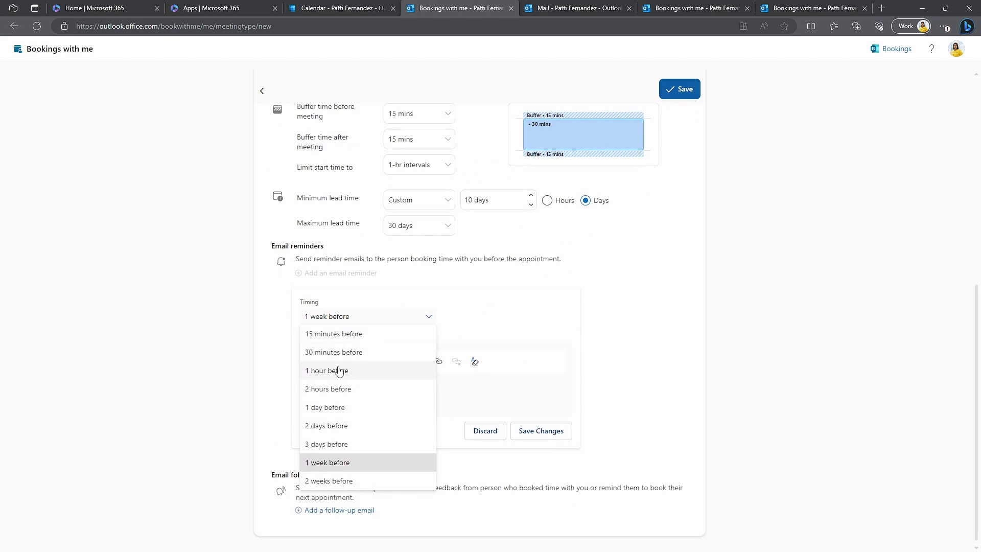
left_click(553, 342)
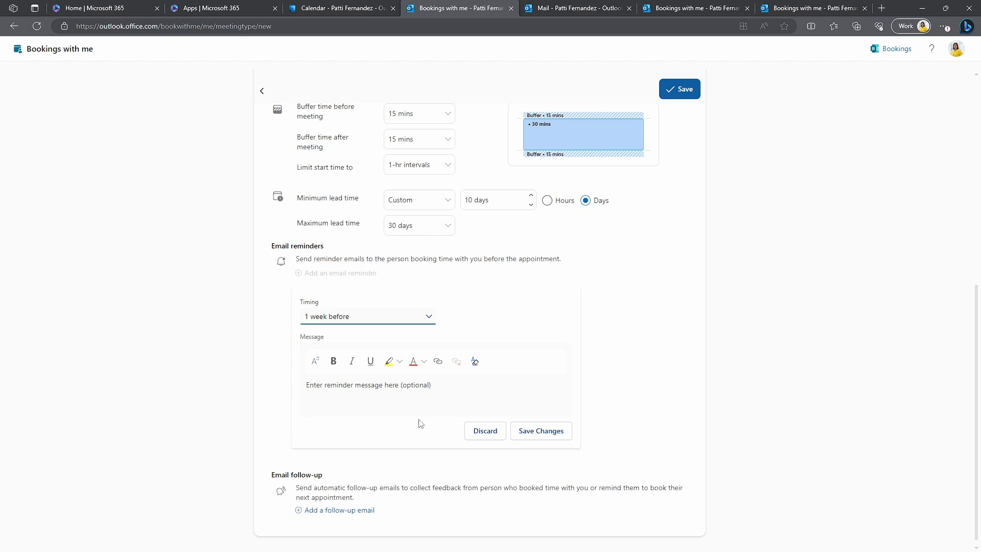
Step: Add a follow-up email to the meeting type and review its timing options, leaving it at 1 week after
left_click(343, 510)
scroll(432, 398, "down", 3)
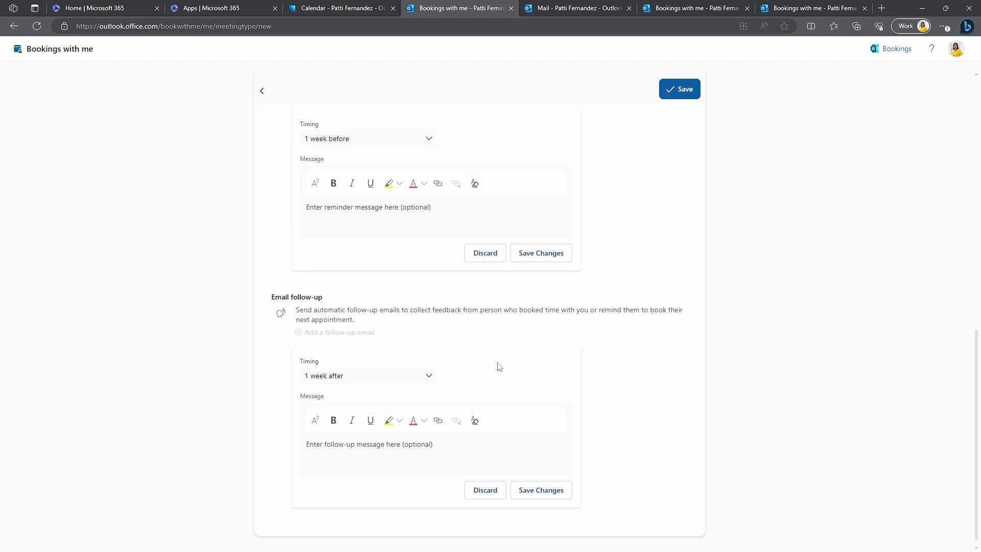
left_click(429, 378)
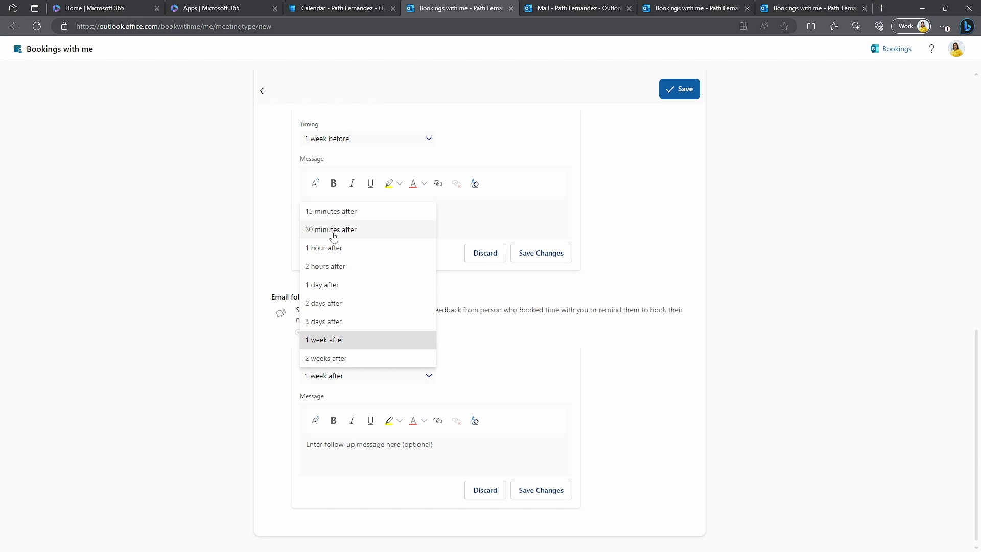
left_click(556, 405)
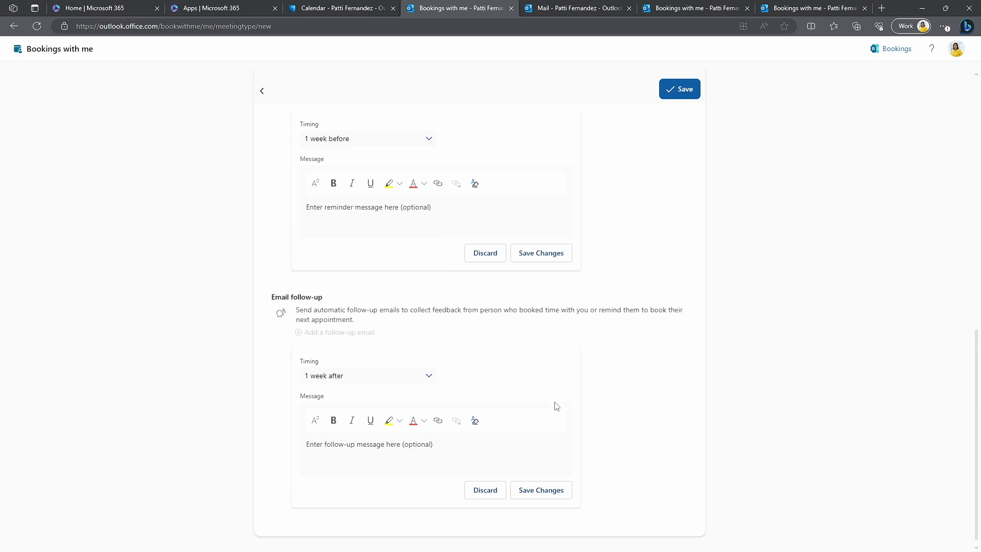
Step: Review the categories available for the new meeting type without choosing one
scroll(554, 407, "up", 15)
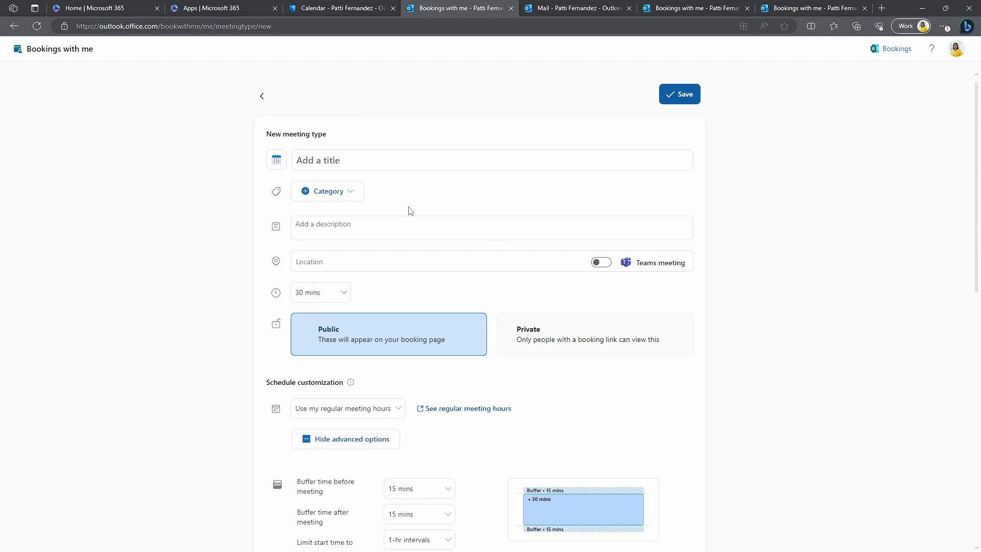
left_click(349, 193)
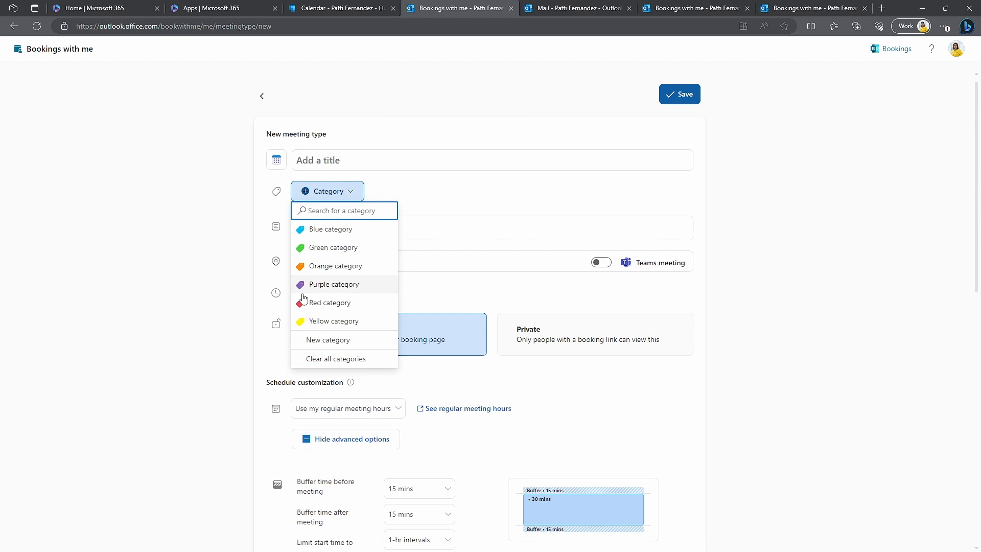
left_click(462, 194)
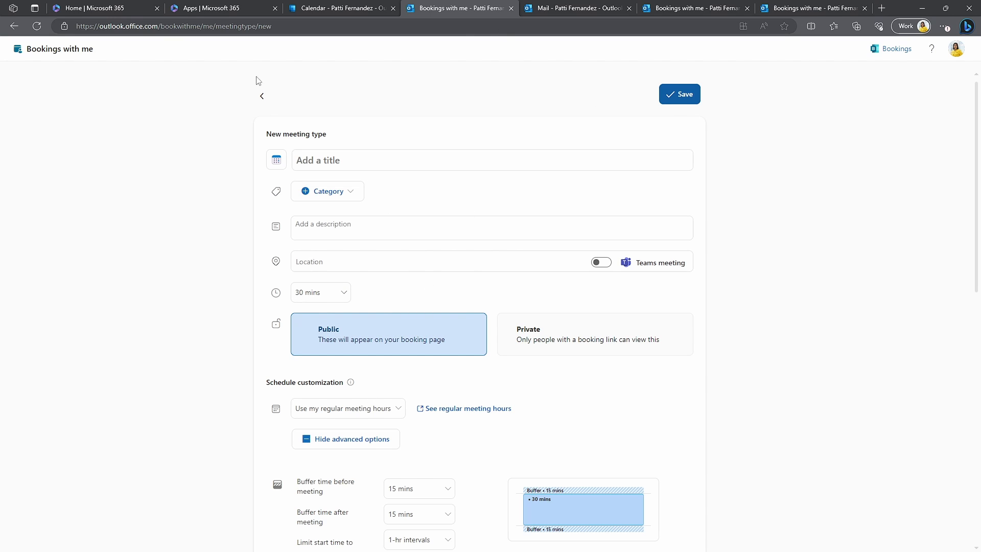
Step: Leave the new meeting type without saving and go to the main Bookings home page
left_click(261, 96)
left_click(479, 321)
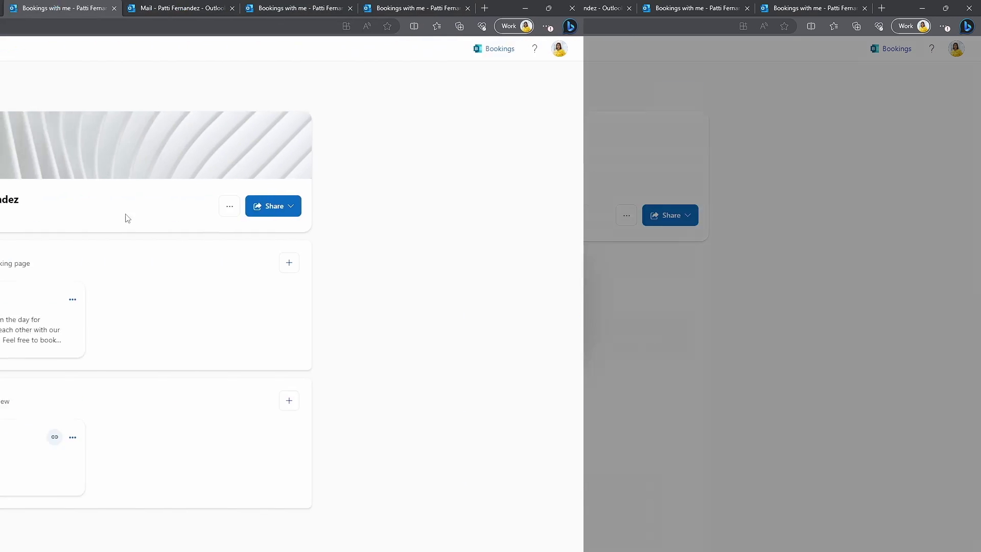
left_click(268, 88)
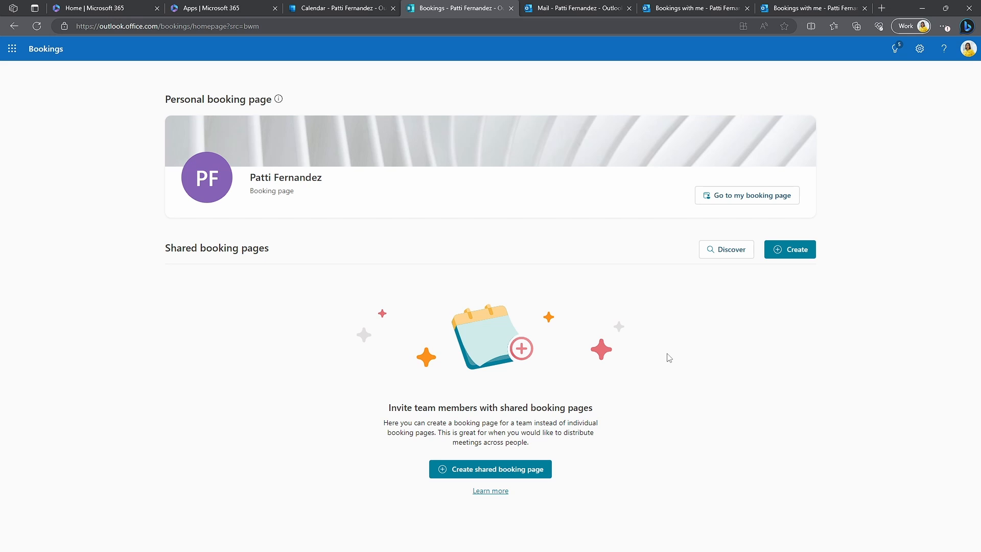
Step: Start a shared booking page named with the owner's first name plus "demo calendar" and set its business type to IT support
left_click(467, 469)
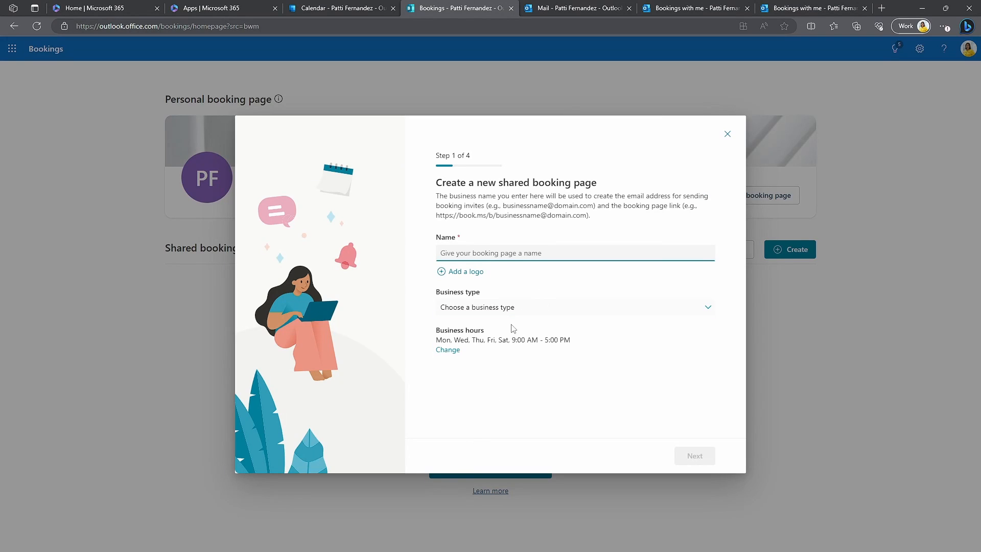
type("Patti's demo calendar")
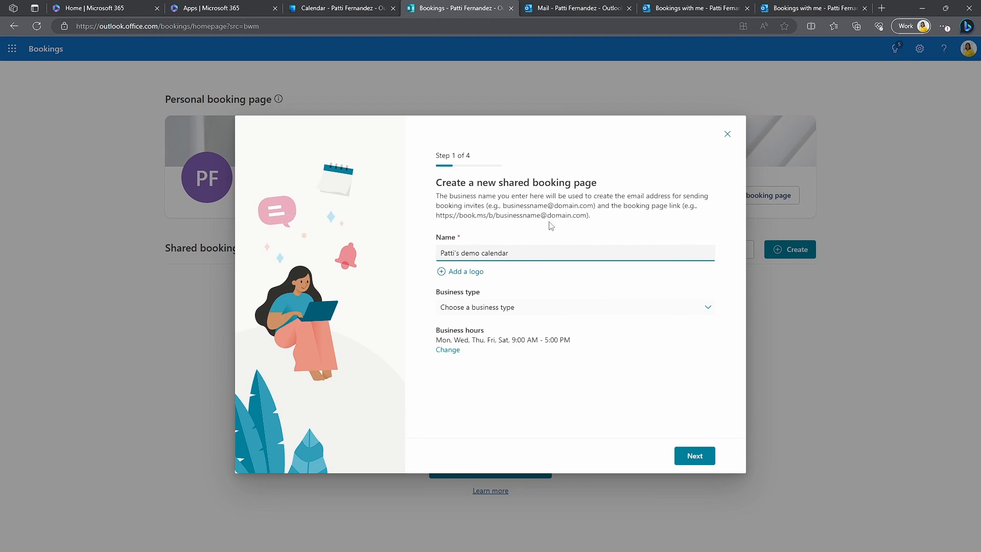
left_click(505, 308)
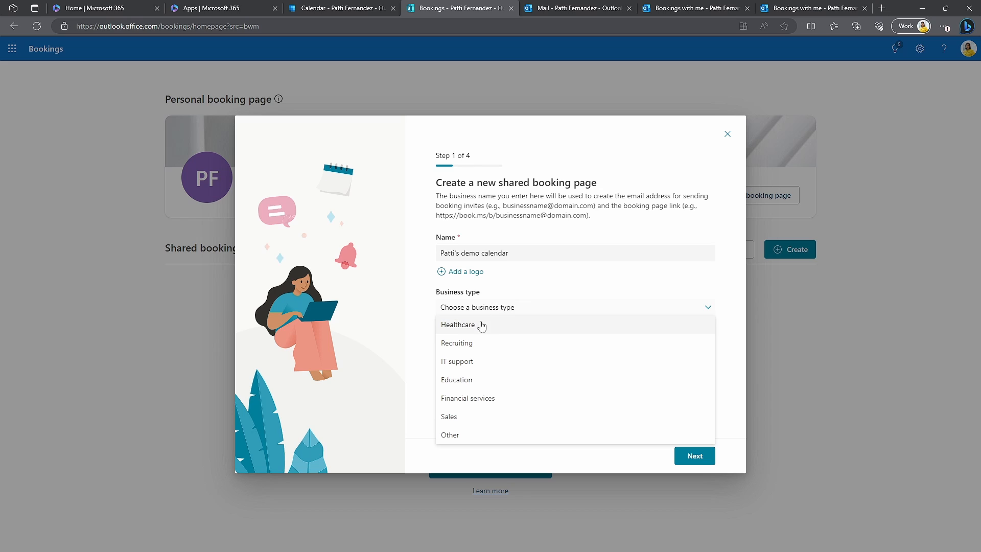
left_click(464, 369)
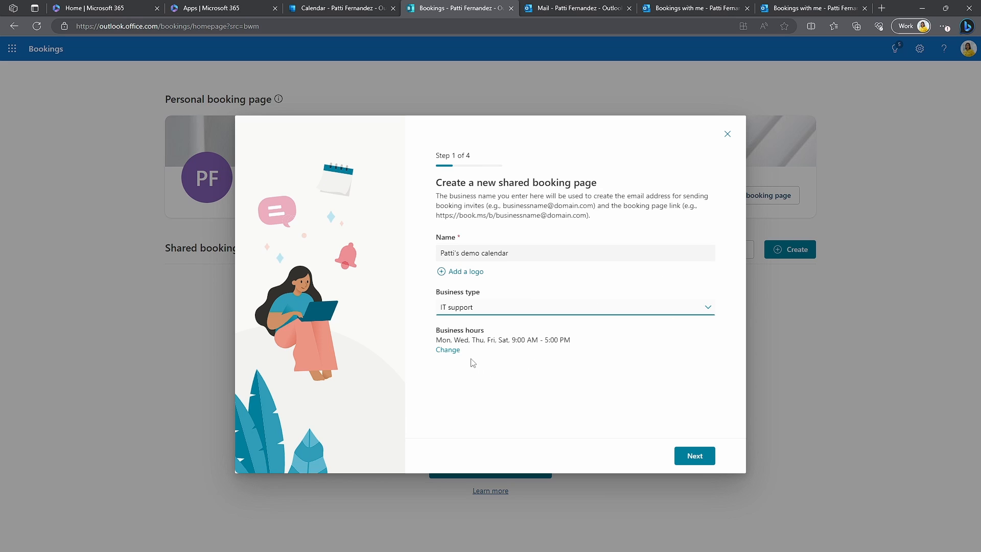
Step: Add Tuesday and Sunday to the shared page's business hours and continue to the staff invitations
left_click(447, 351)
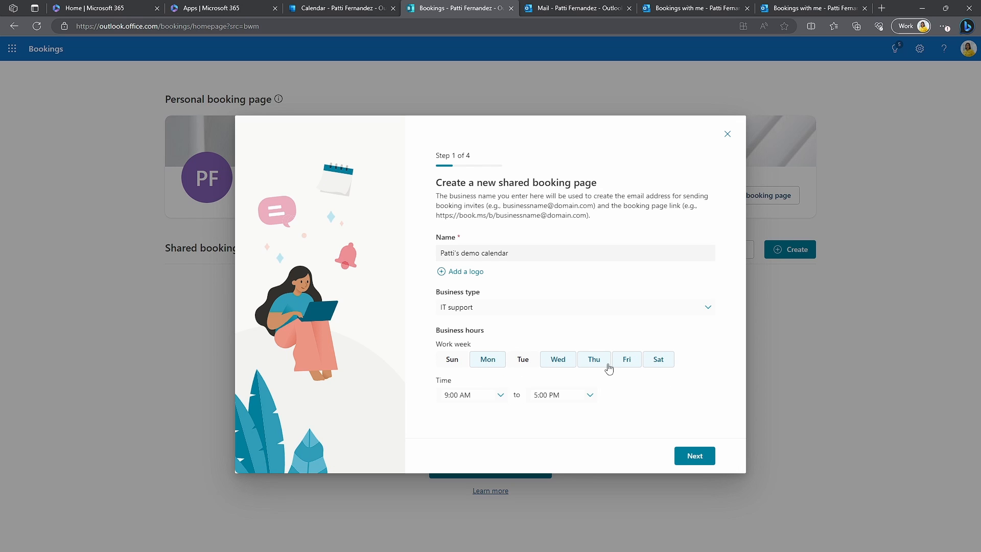
left_click(516, 361)
left_click(455, 360)
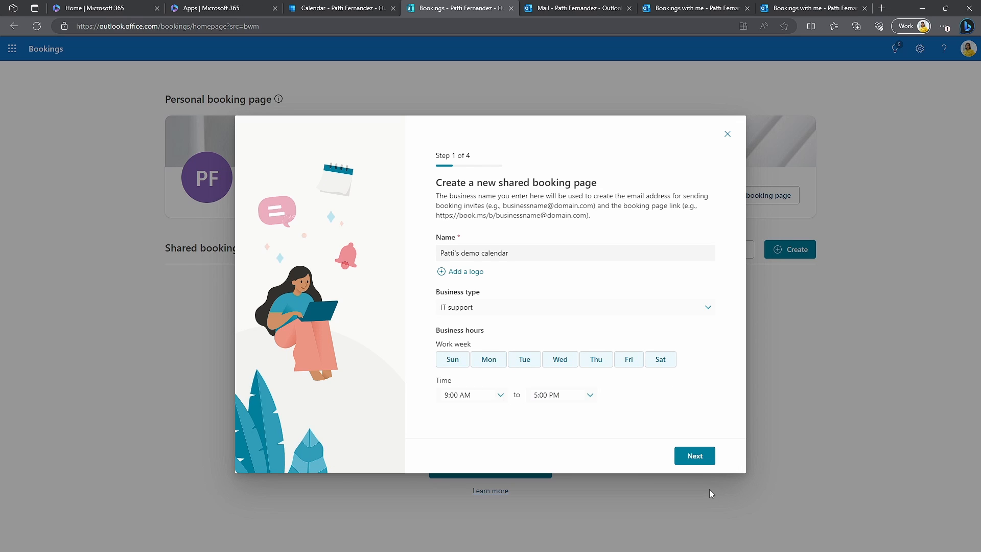
left_click(687, 456)
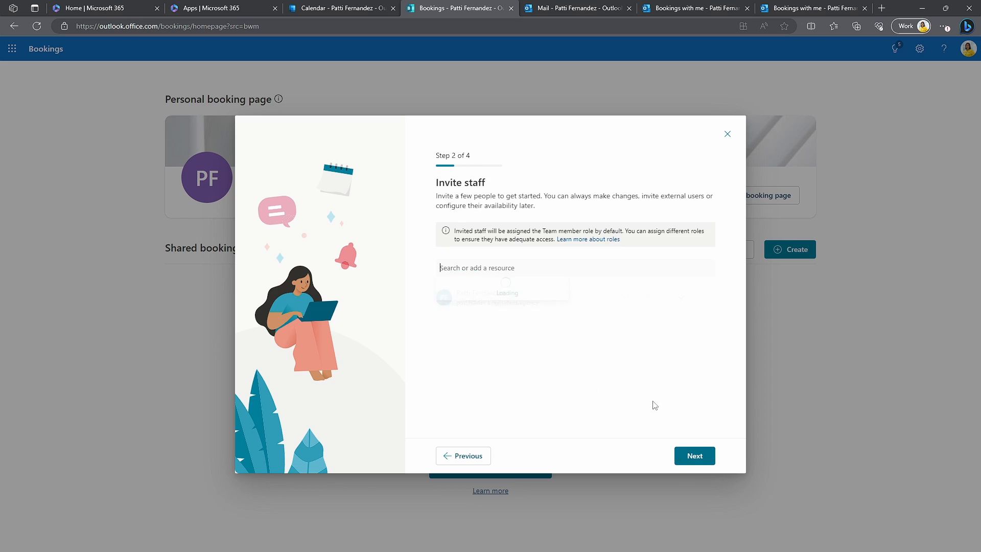
Step: Search for a colleague by first name and add them to the shared booking page's staff
left_click(508, 388)
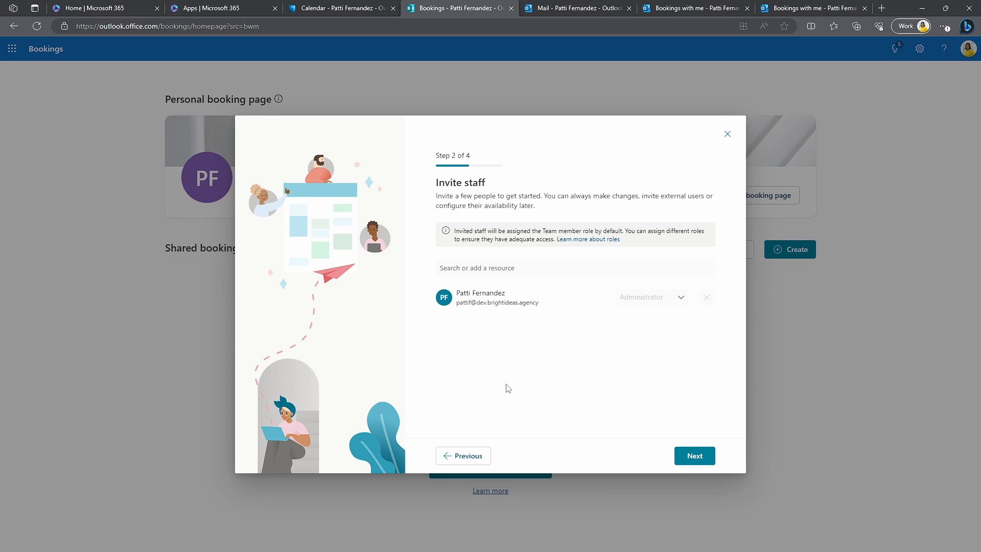
left_click(452, 269)
type("mi")
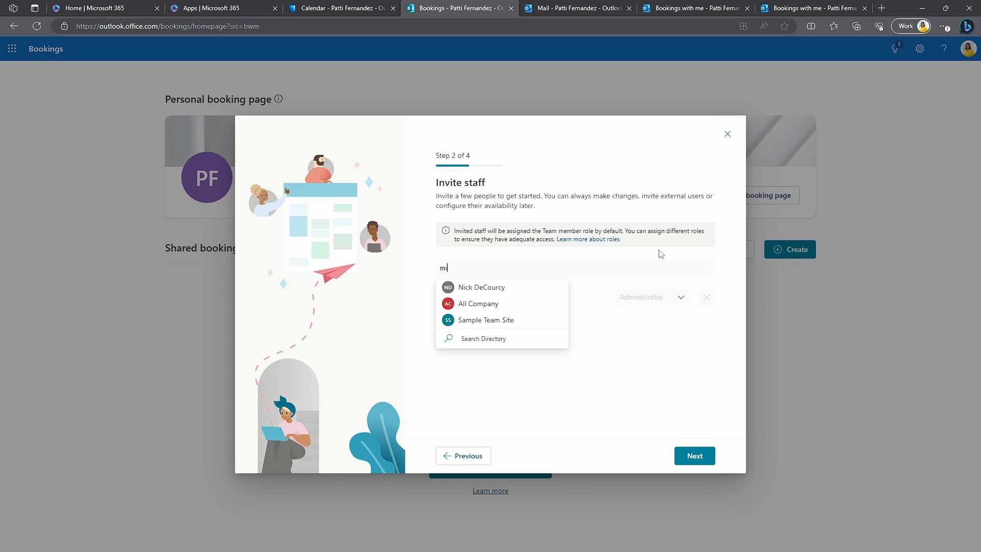
type("ri")
left_click(497, 287)
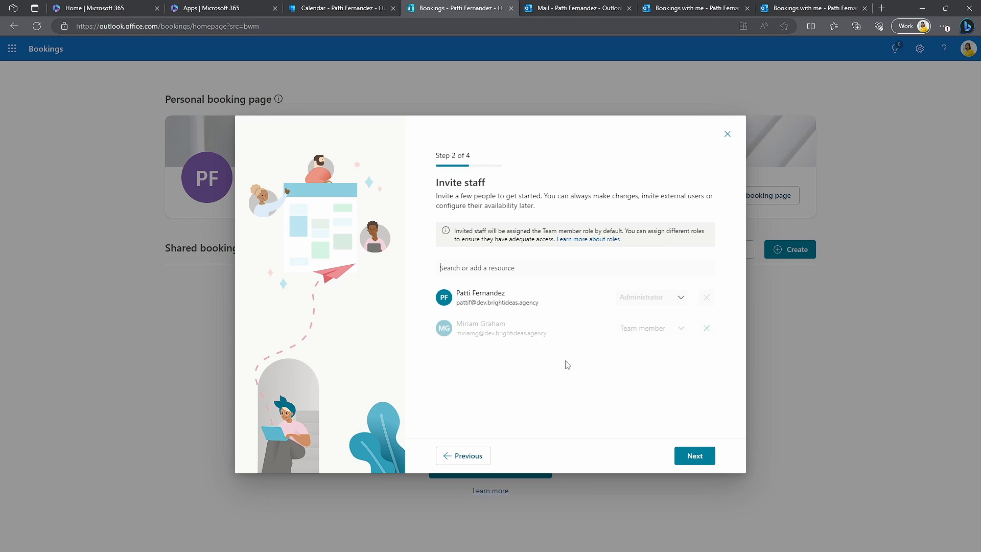
Step: Review the roles available for the invited colleague, keep Team member and continue to the service setup
left_click(681, 330)
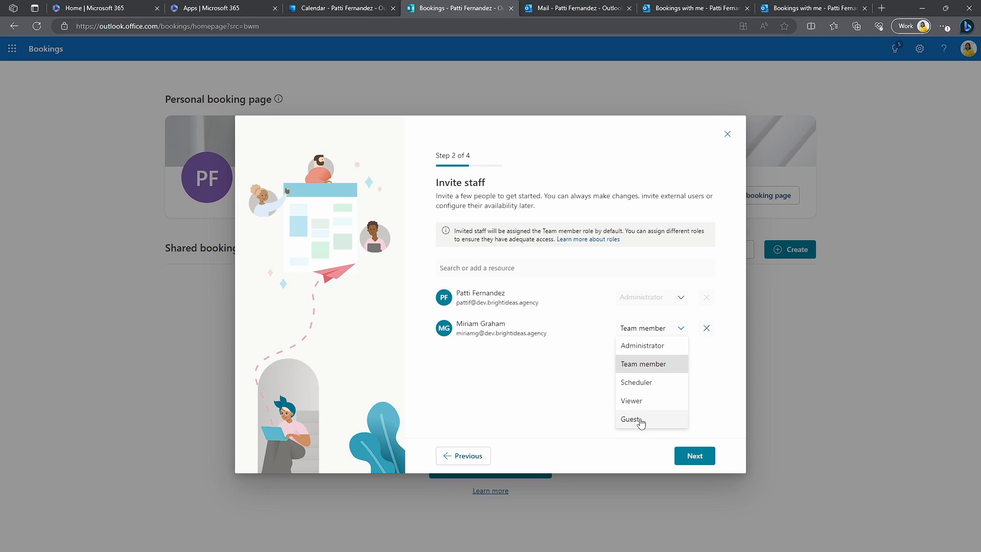
left_click(724, 381)
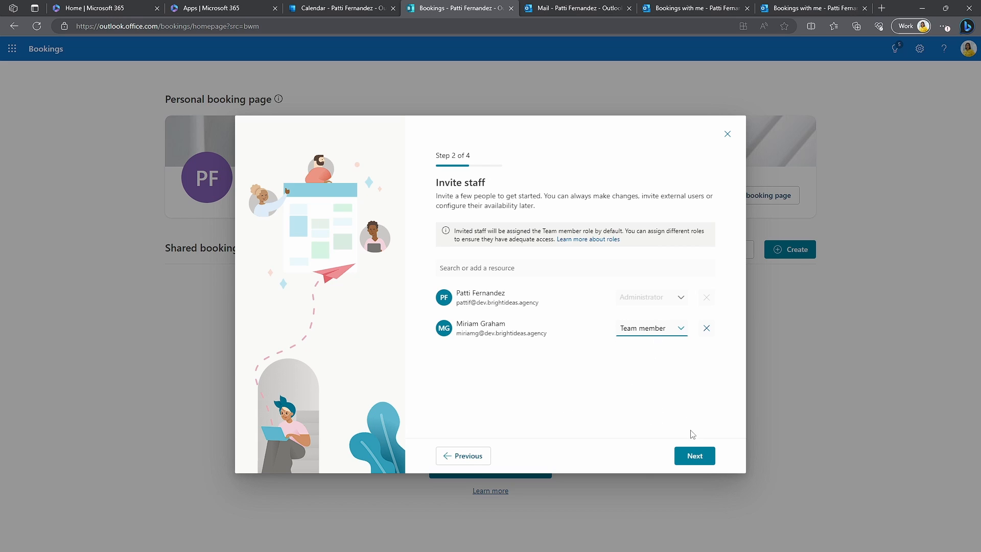
left_click(694, 455)
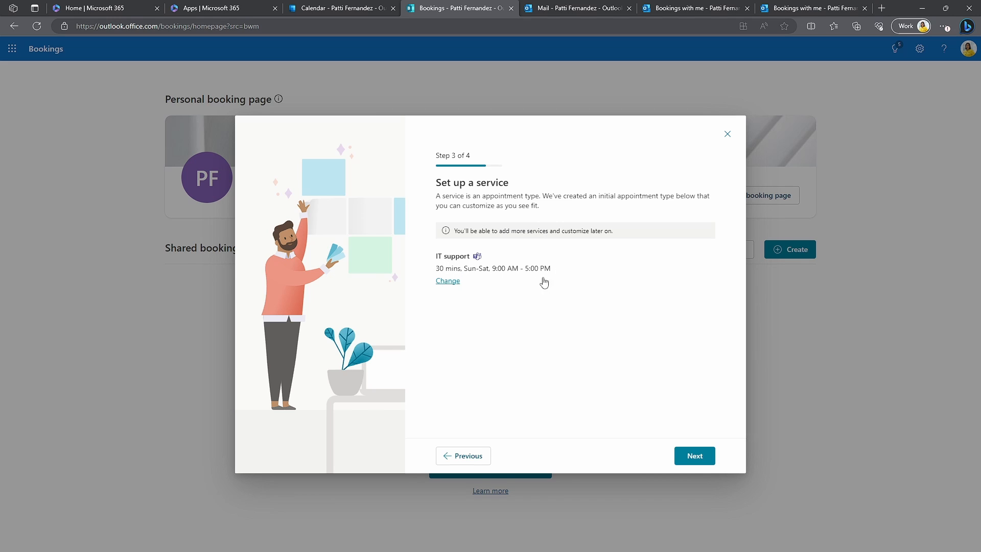
Step: Edit the IT support service, switch its Teams meeting option off and back on, and update the service
left_click(439, 284)
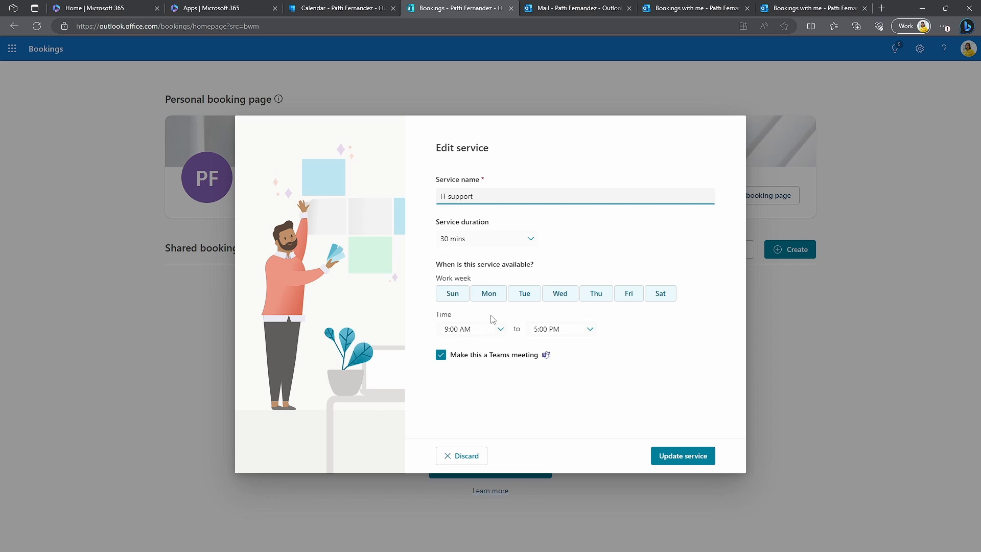
left_click(440, 354)
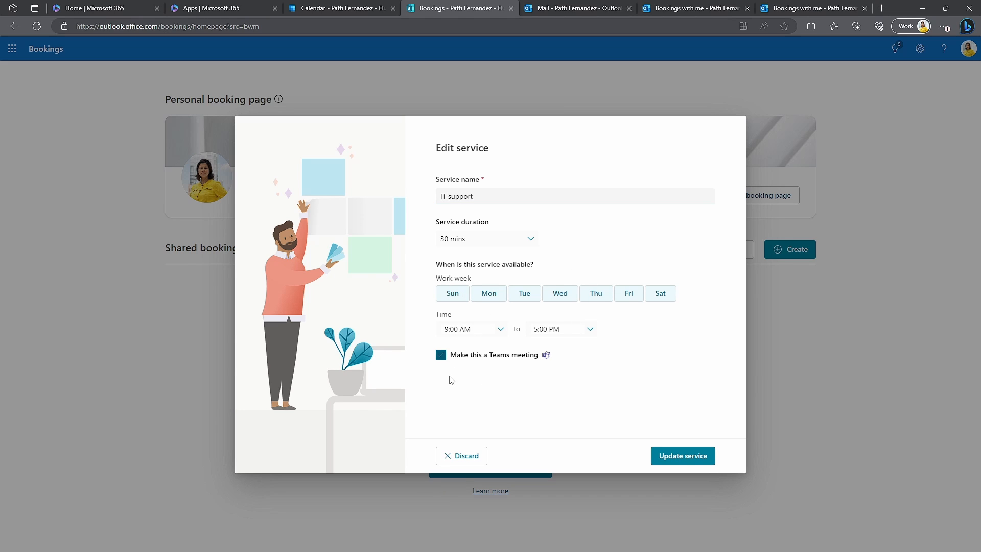
left_click(441, 354)
left_click(680, 456)
Step: Continue to the booking permissions, allow Anyone to book appointments and create the shared booking page
left_click(696, 456)
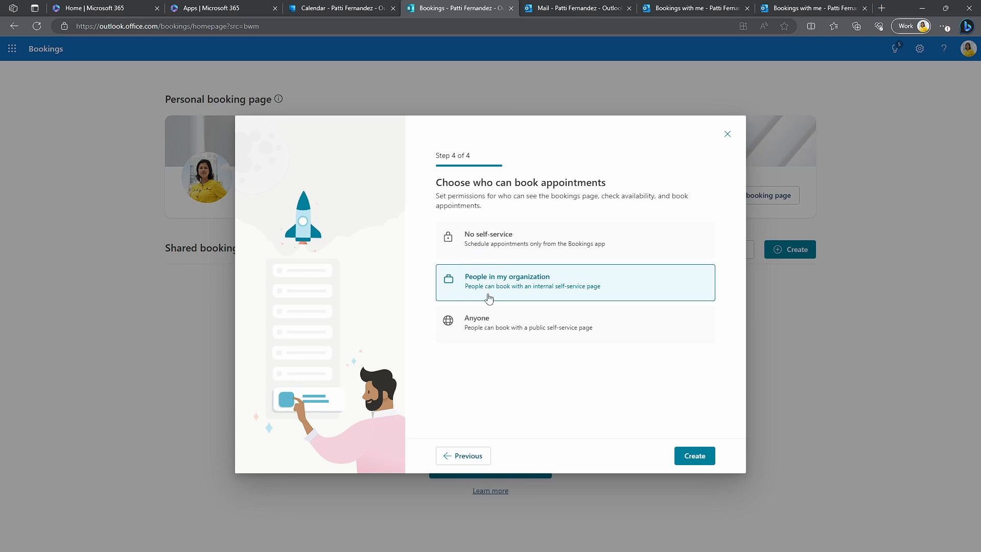
left_click(485, 337)
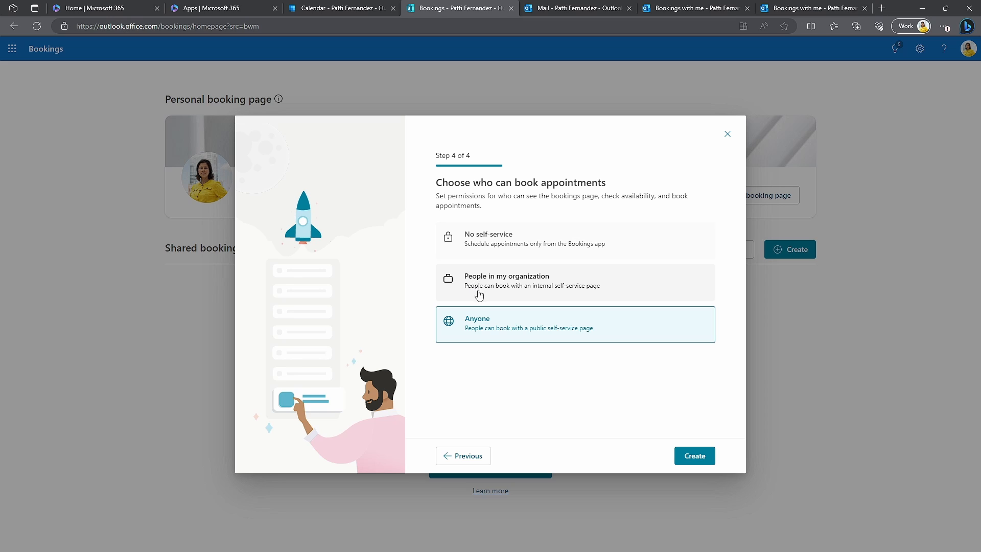
left_click(693, 455)
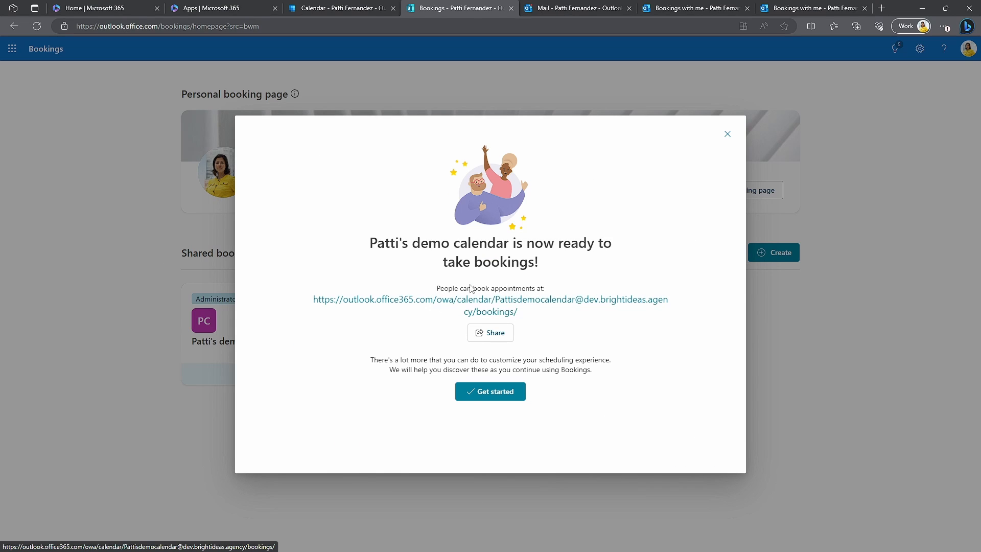
Step: Open the new shared booking page's link in a new browser tab and switch to it
right_click(489, 313)
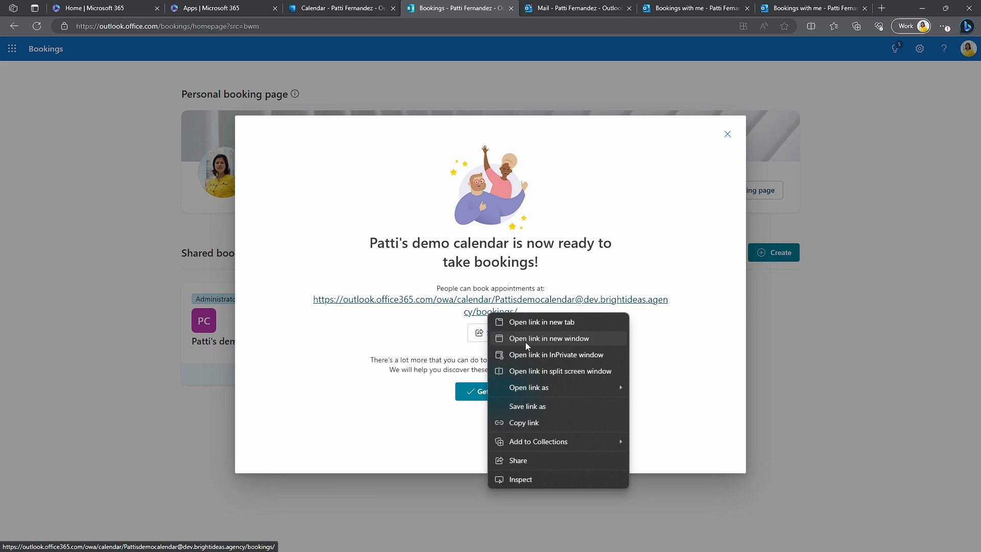
left_click(524, 324)
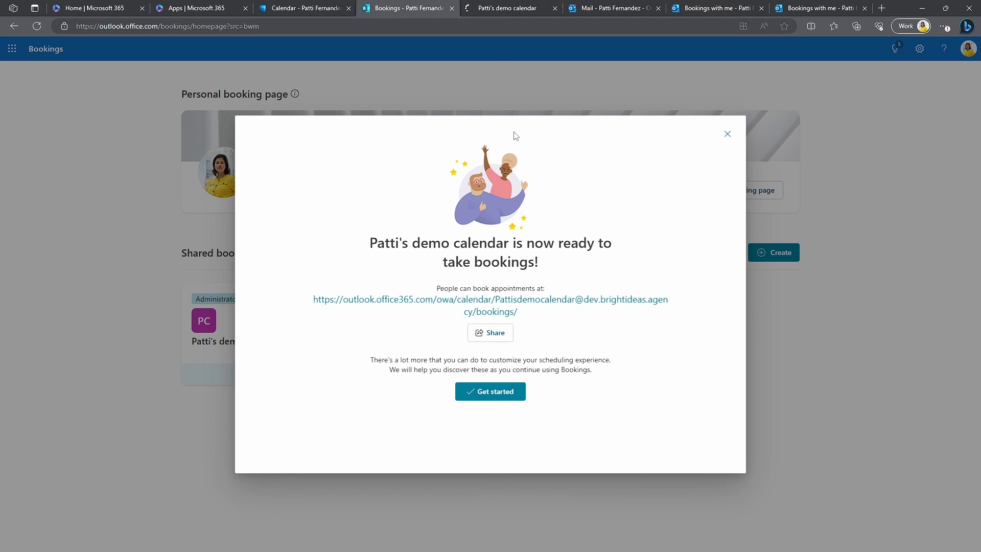
left_click(512, 14)
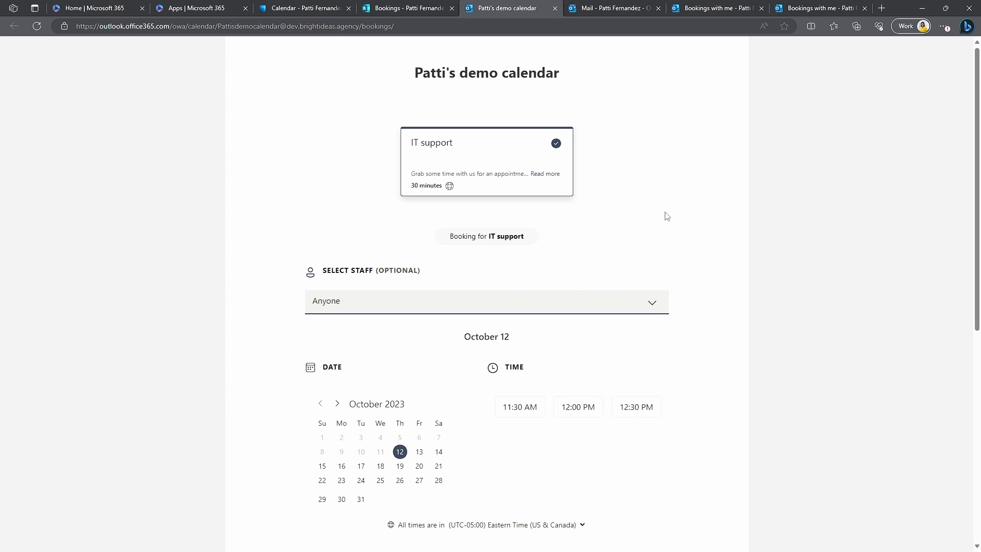
Step: Choose the calendar owner as the staff member for the IT support booking
left_click(450, 303)
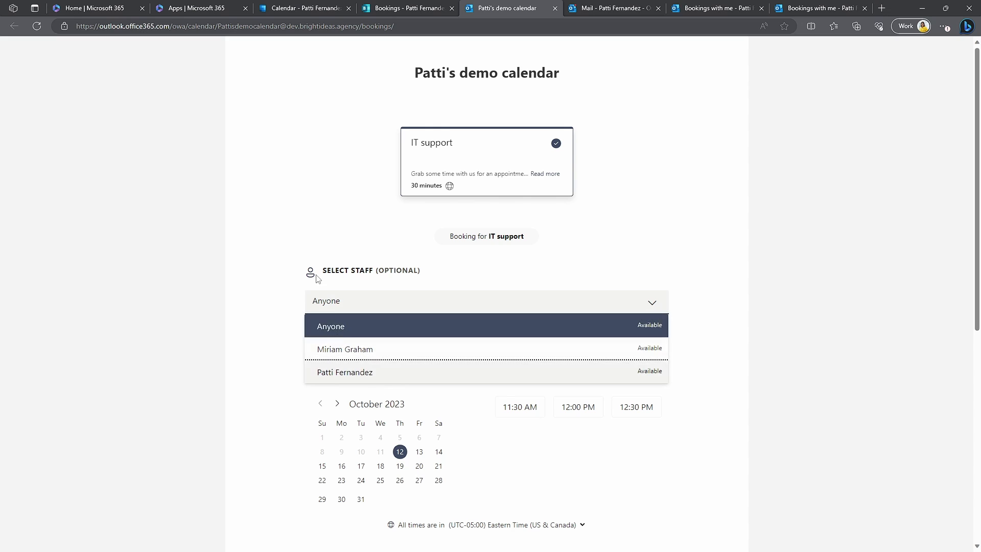
left_click(338, 371)
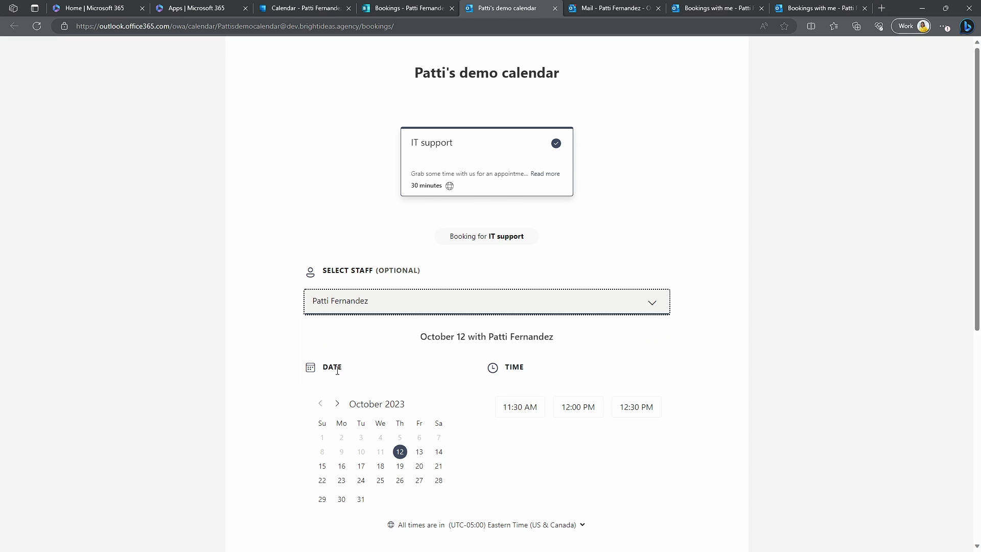
scroll(440, 230, "down", 2)
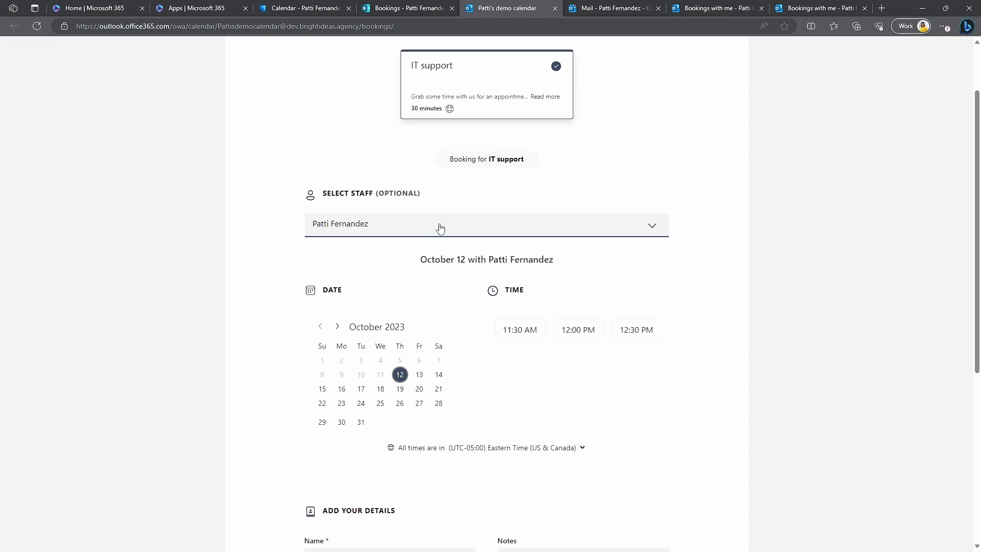
Step: Choose the other staff member for the IT support booking and check her available times on several October dates from the 15th to the 21st
left_click(407, 230)
left_click(372, 272)
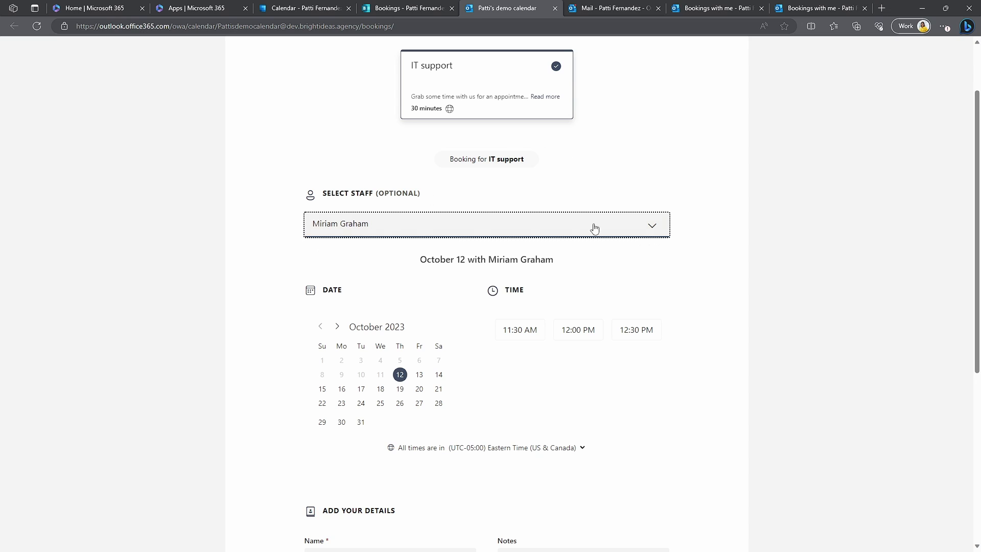
left_click(361, 389)
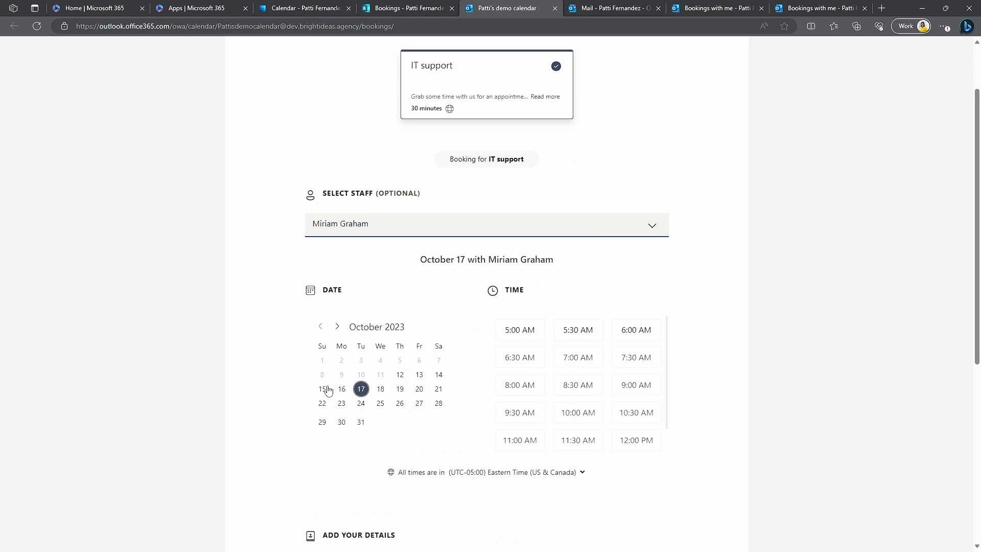
left_click(321, 388)
left_click(342, 389)
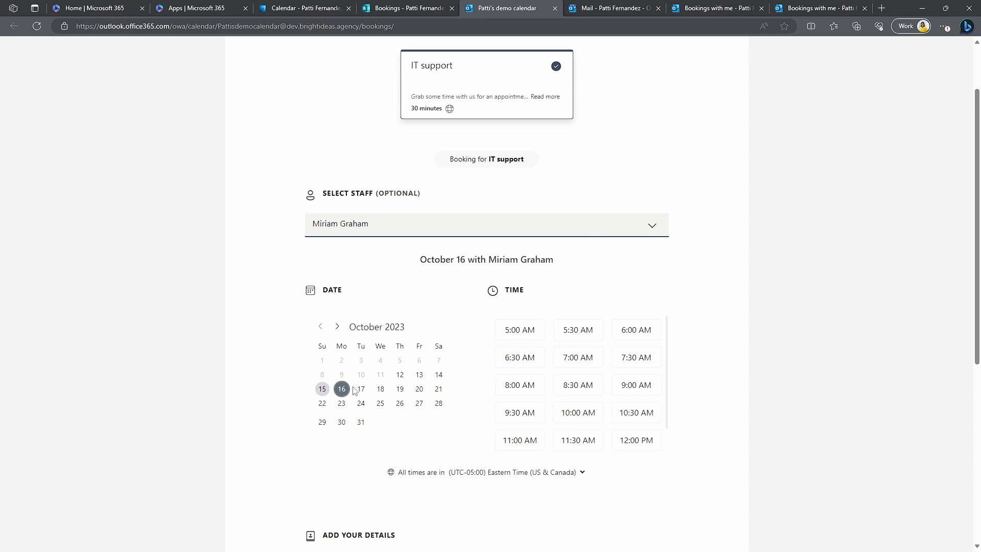
left_click(399, 389)
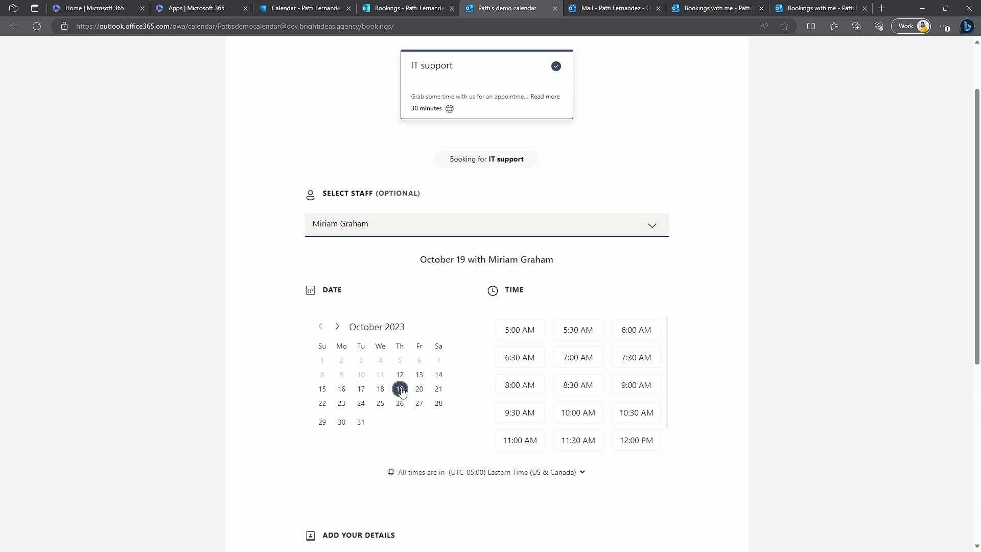
left_click(419, 389)
left_click(438, 389)
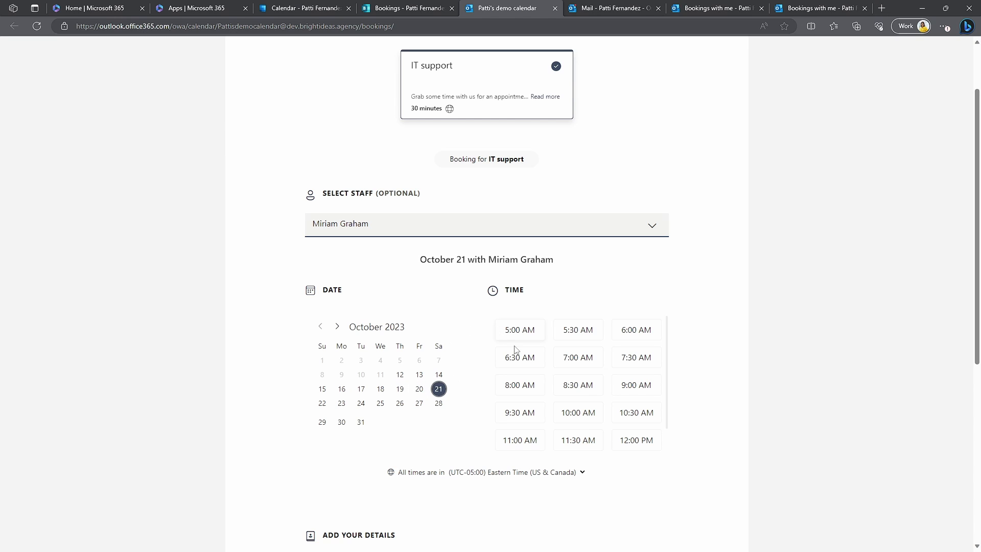
scroll(578, 432, "down", 1)
scroll(594, 378, "up", 1)
Step: Choose the calendar owner as staff again and pick October 17 at 7:00 AM for the IT support booking
left_click(388, 223)
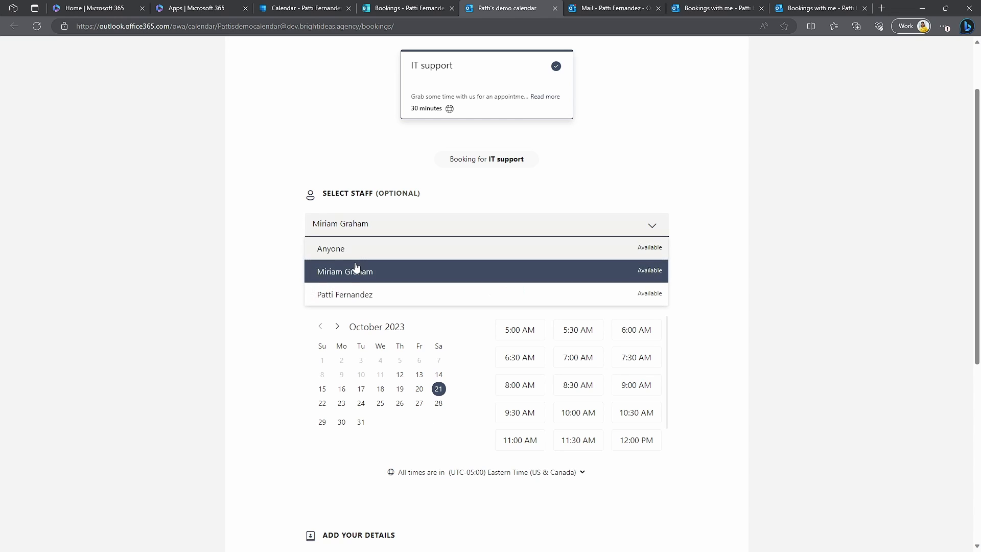
left_click(353, 293)
left_click(361, 389)
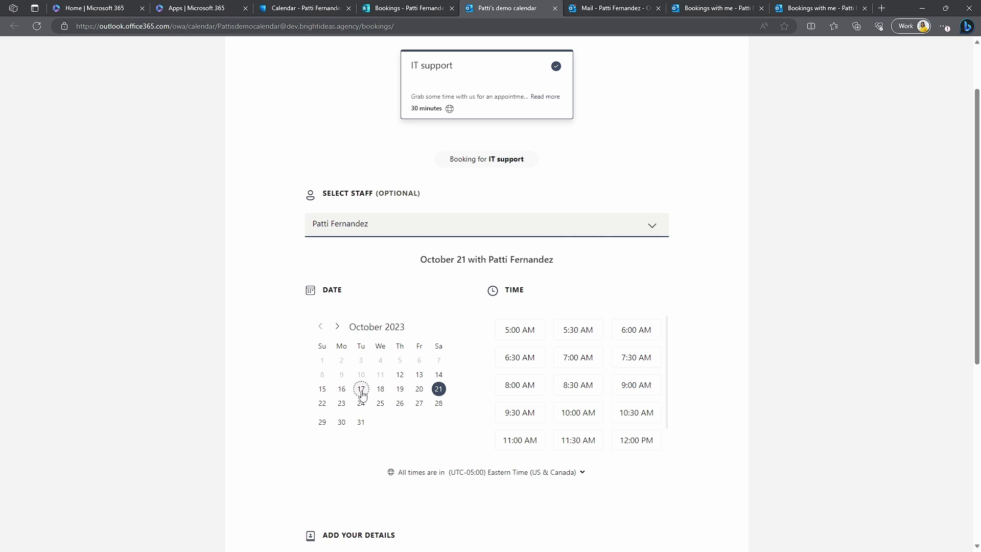
scroll(534, 360, "down", 1)
scroll(537, 353, "up", 1)
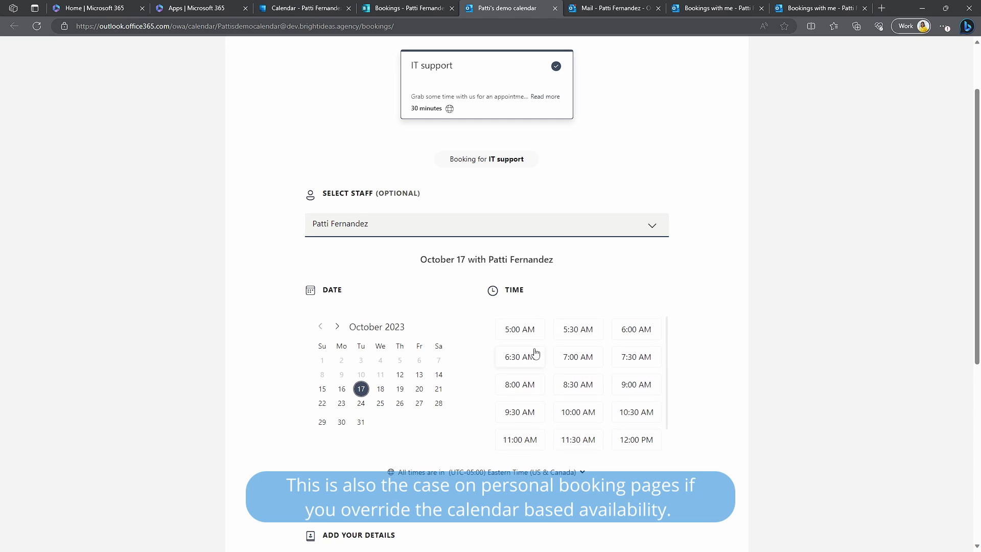
left_click(571, 364)
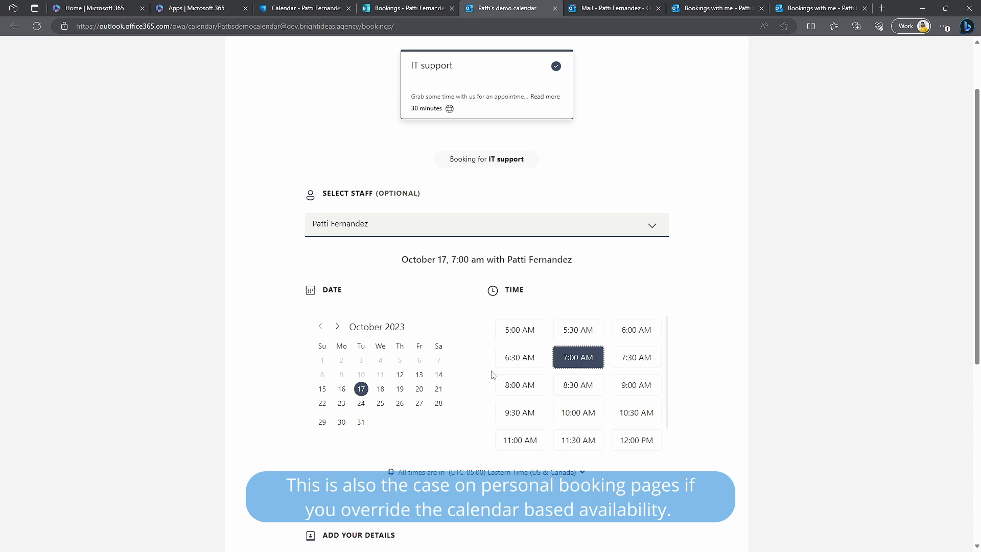
scroll(493, 375, "up", 2)
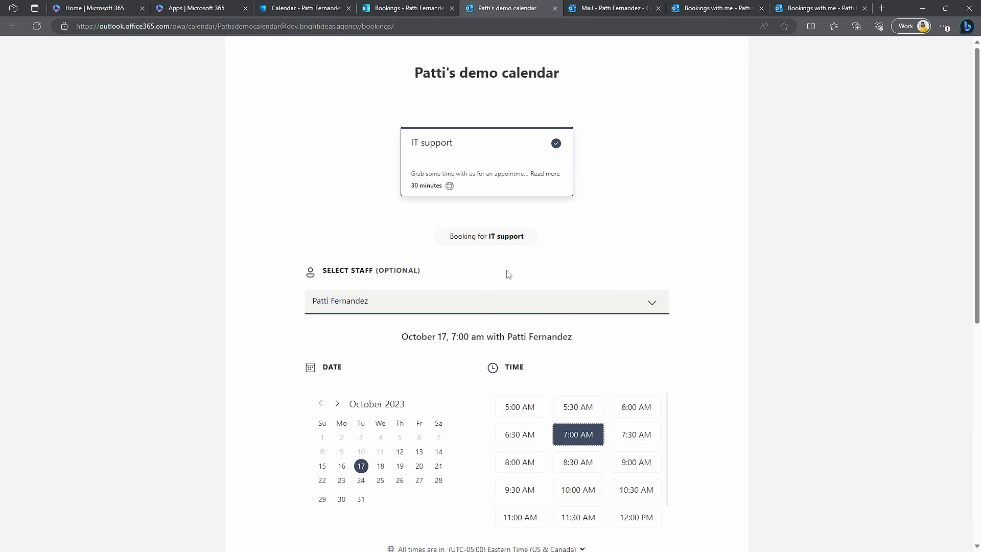
scroll(514, 300, "down", 3)
scroll(449, 218, "up", 1)
scroll(450, 219, "up", 1)
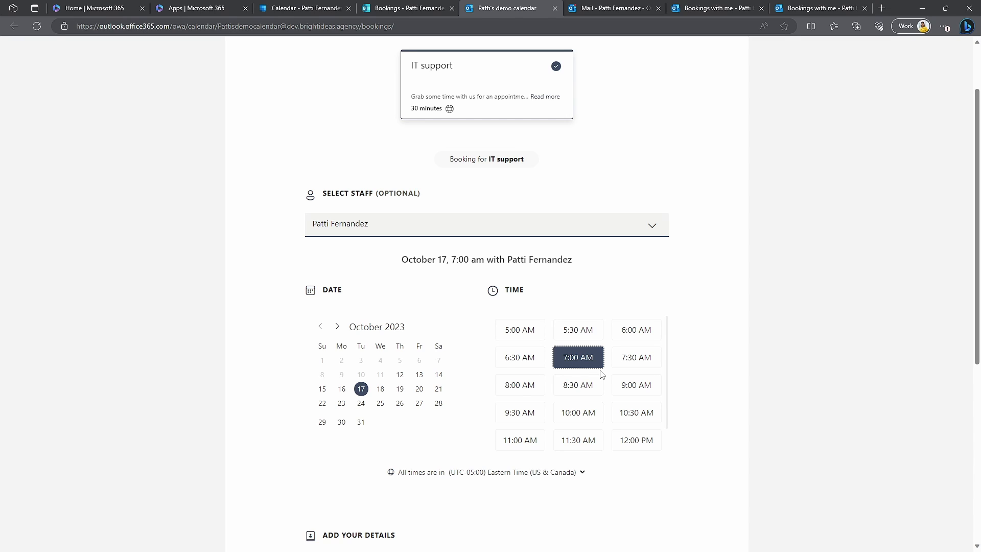
Step: Return to the Bookings browser tab and open the calendar of the new shared booking page
left_click(404, 10)
left_click(505, 392)
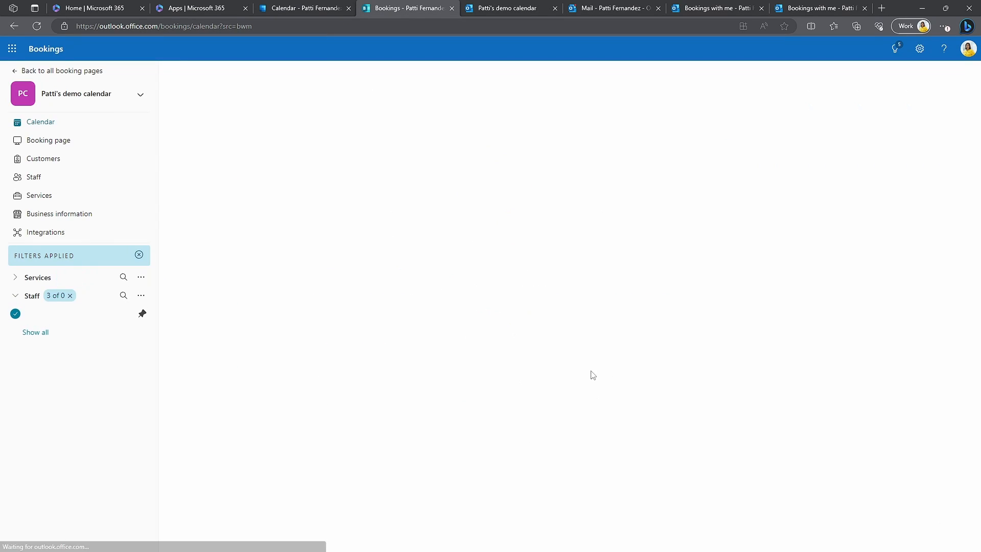
left_click(289, 71)
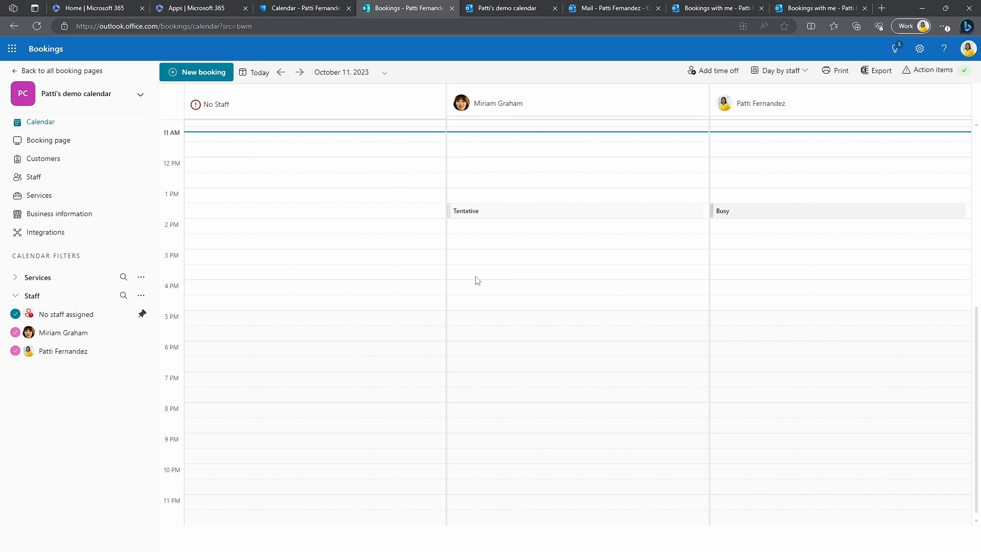
Step: Start an IT support booking for October 11 at 3:00 PM and try selecting and clearing both staff members
left_click(471, 262)
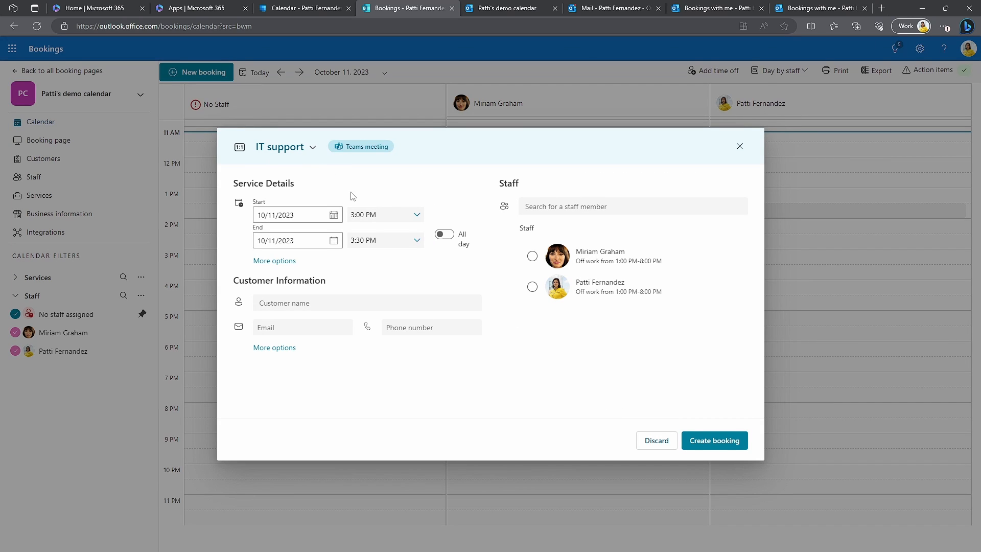
left_click(311, 148)
left_click(430, 154)
left_click(532, 256)
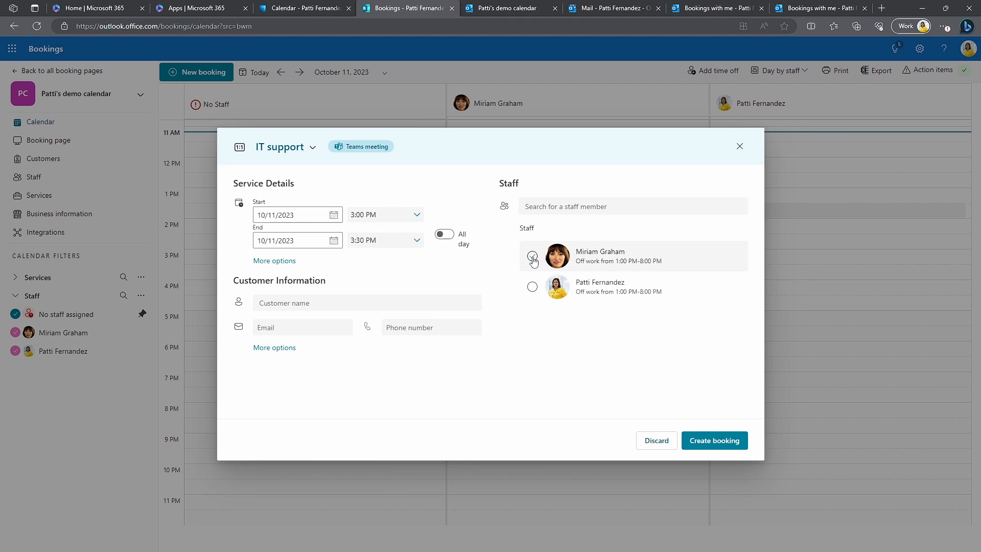
left_click(532, 288)
left_click(531, 272)
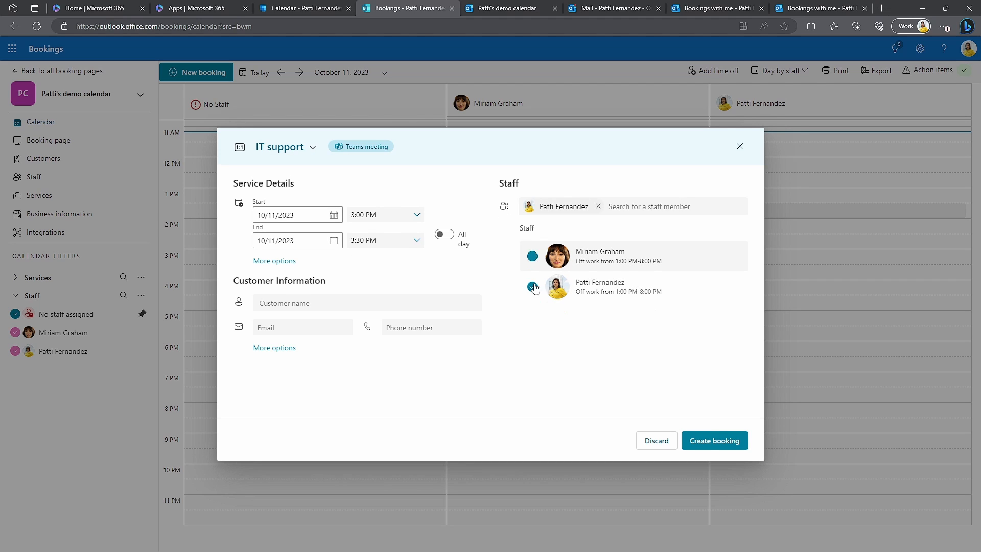
left_click(532, 286)
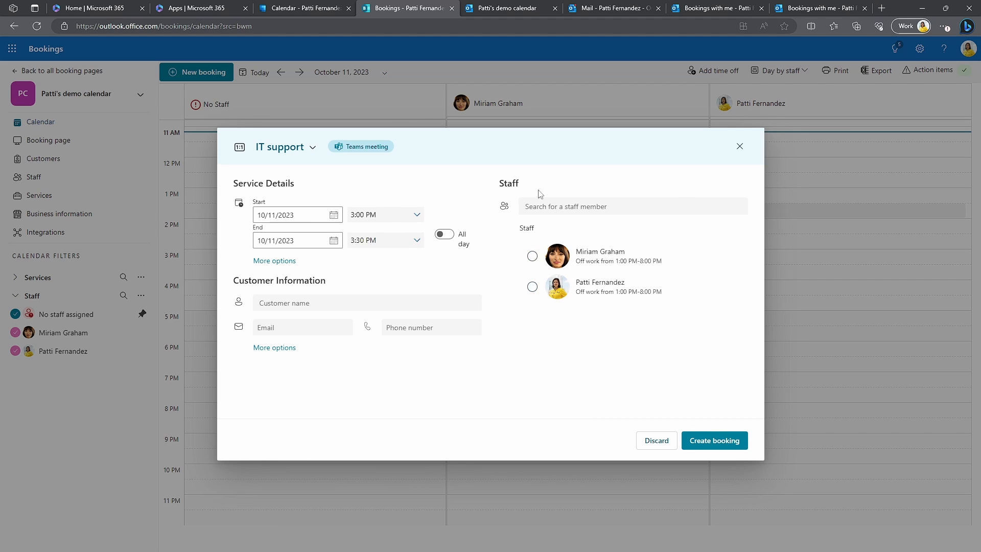
Step: Look over the customer name, email and phone number fields and close the booking form without creating it
left_click(284, 302)
left_click(281, 327)
left_click(398, 329)
left_click(740, 147)
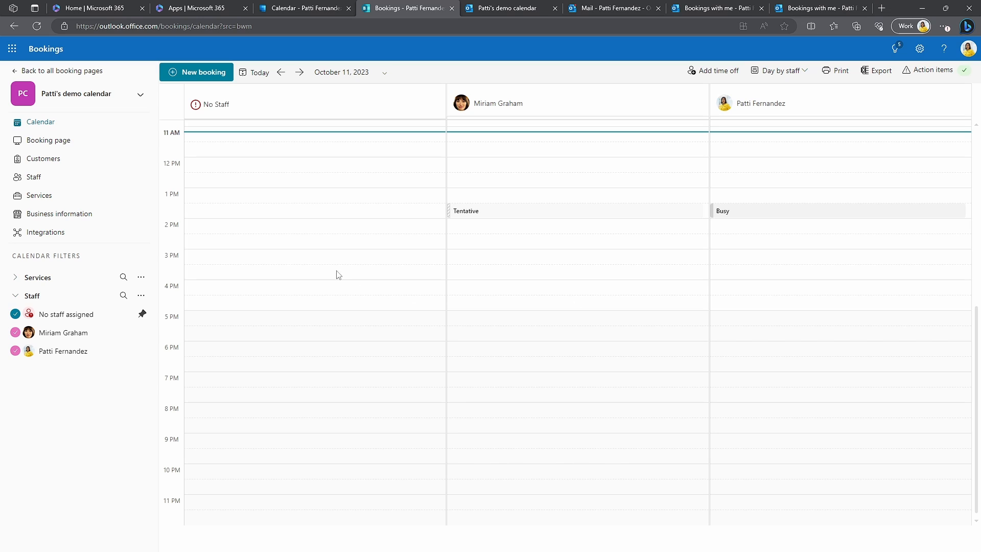
Step: Review the shared calendar's booking page settings, customers, staff and services
left_click(53, 142)
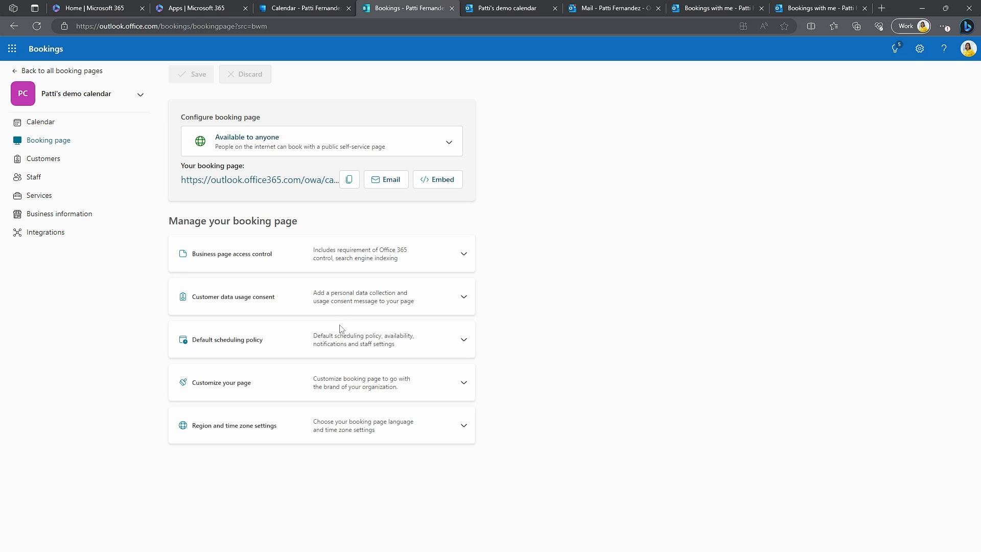
left_click(43, 159)
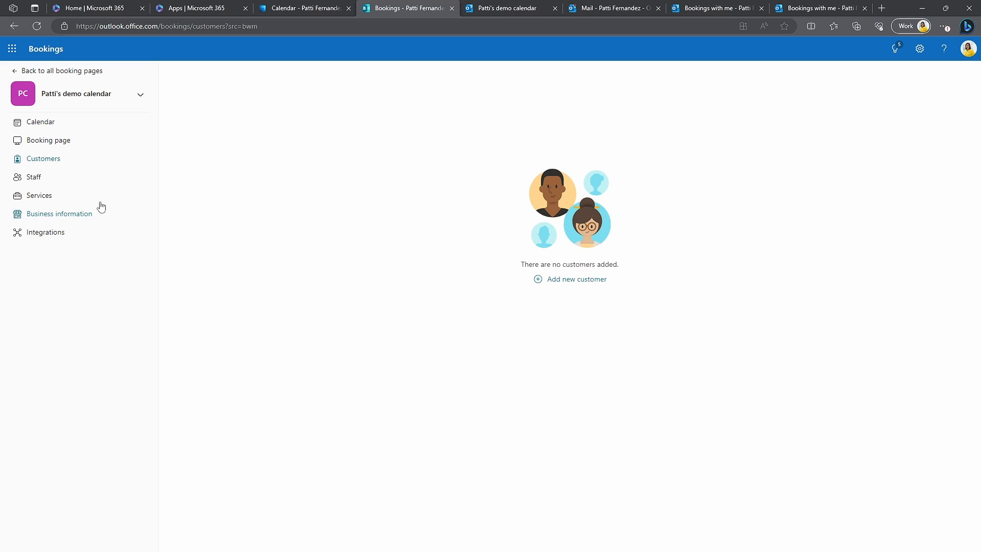
left_click(32, 178)
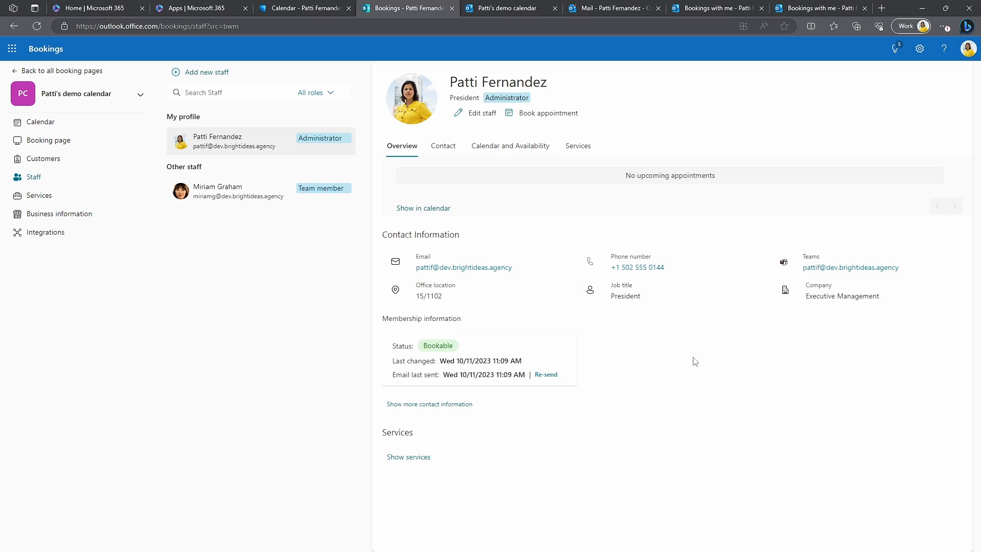
left_click(44, 196)
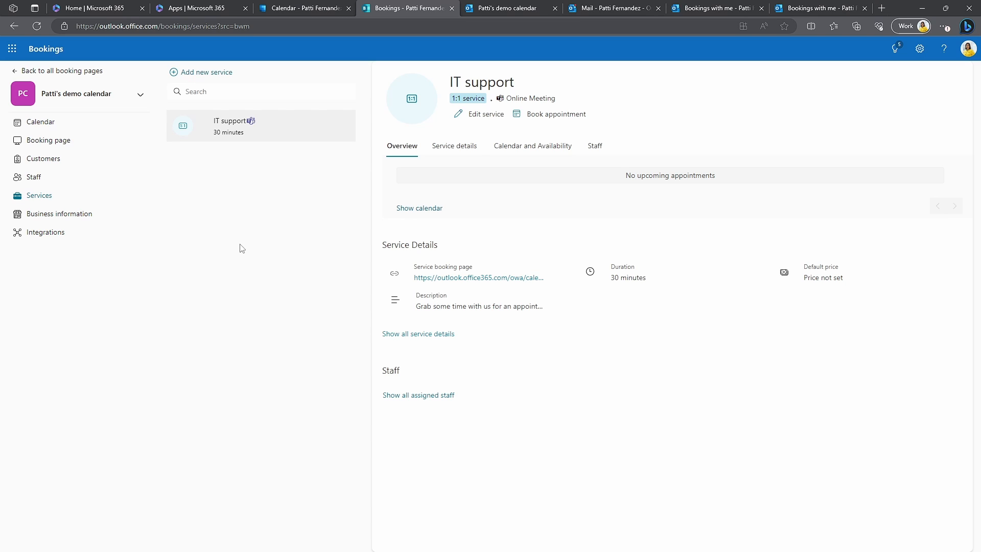
Step: Start adding a new service, look over its custom fields and assign both staff members to it
left_click(200, 72)
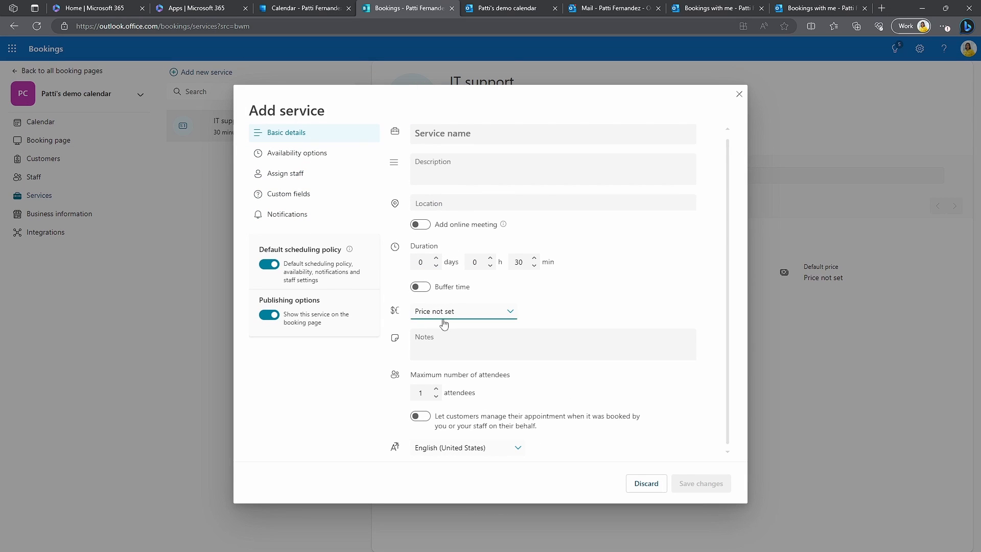
left_click(282, 195)
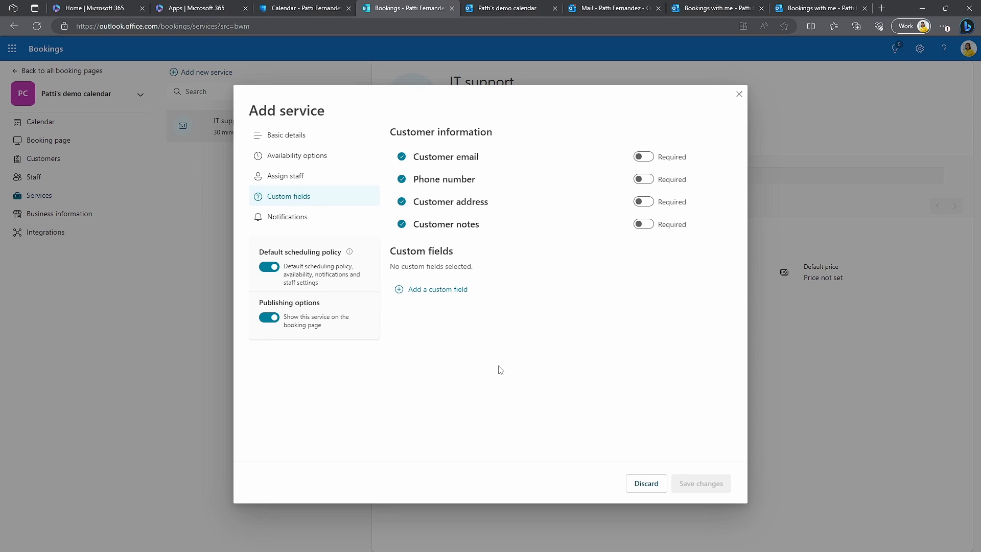
left_click(285, 178)
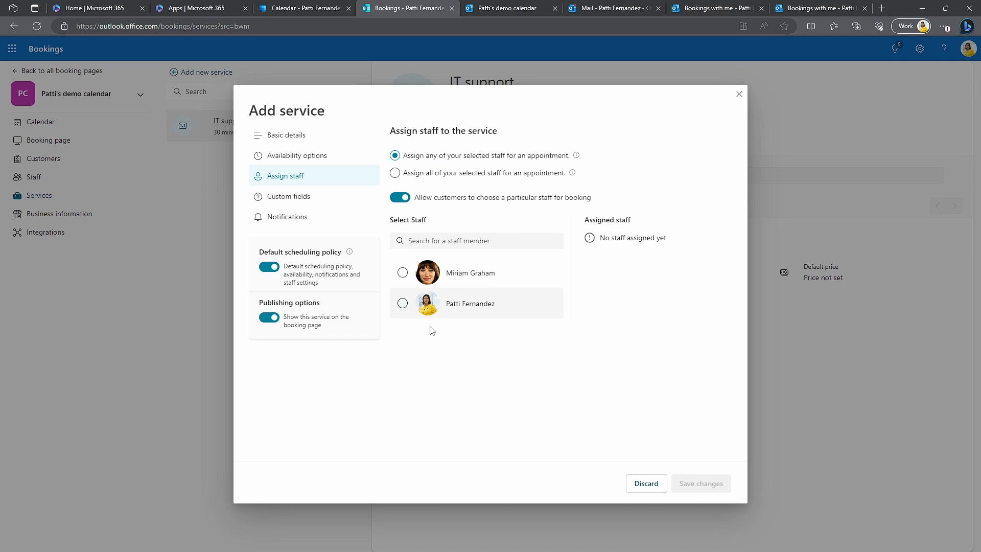
left_click(402, 272)
left_click(404, 304)
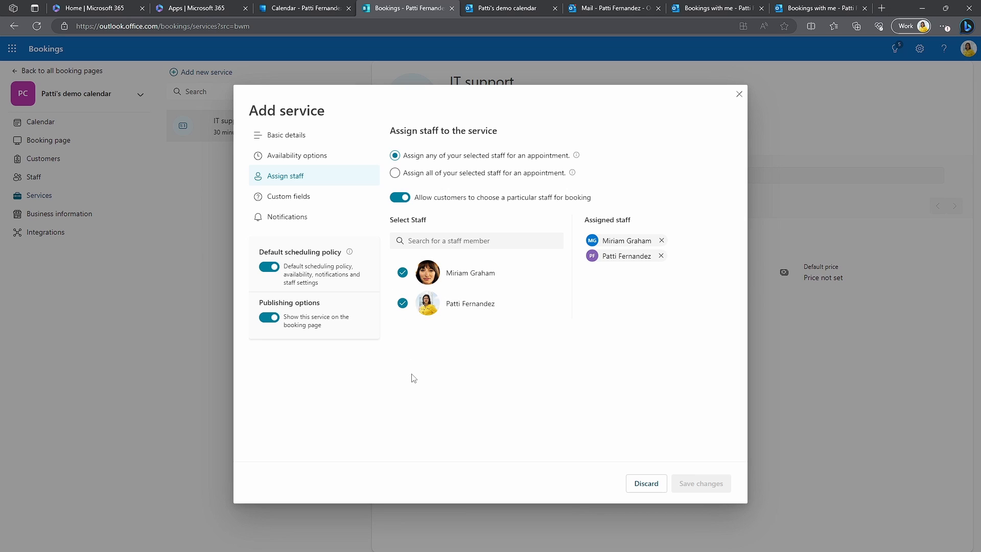
Step: Set the service to assign all selected staff to an appointment and try the option that lets customers see staff names
left_click(395, 174)
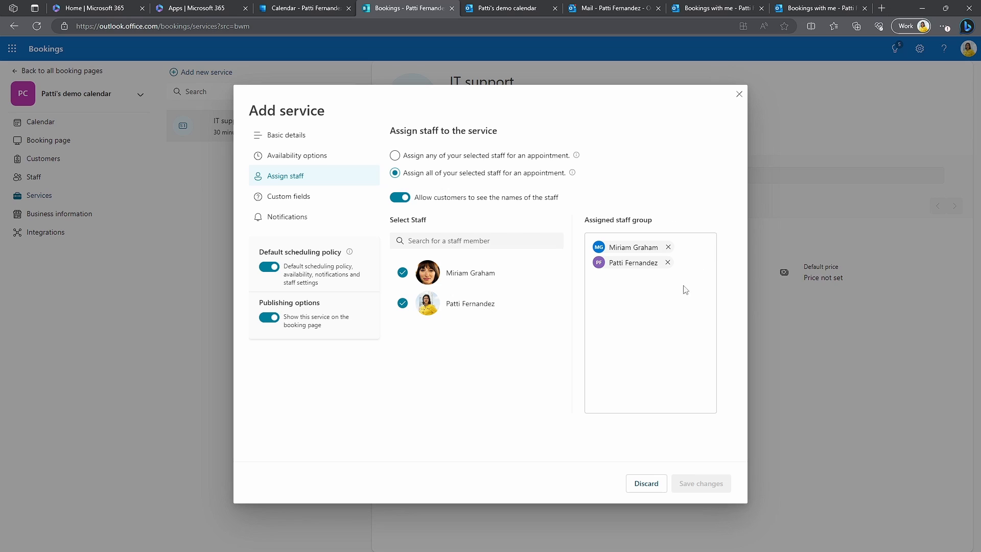
left_click(399, 199)
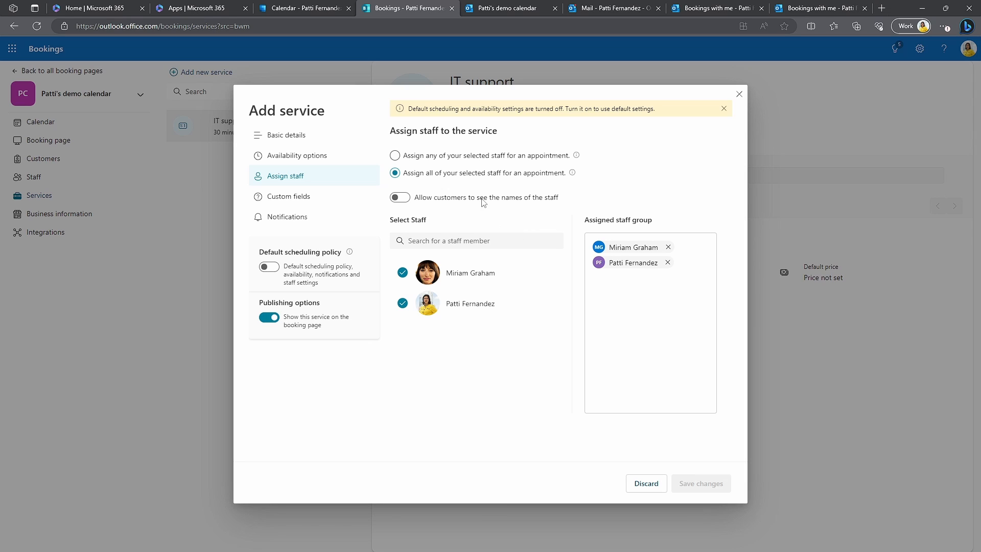
left_click(403, 198)
Step: Review the new service's notification settings, including email confirmation, email reminders and email follow-up
left_click(294, 217)
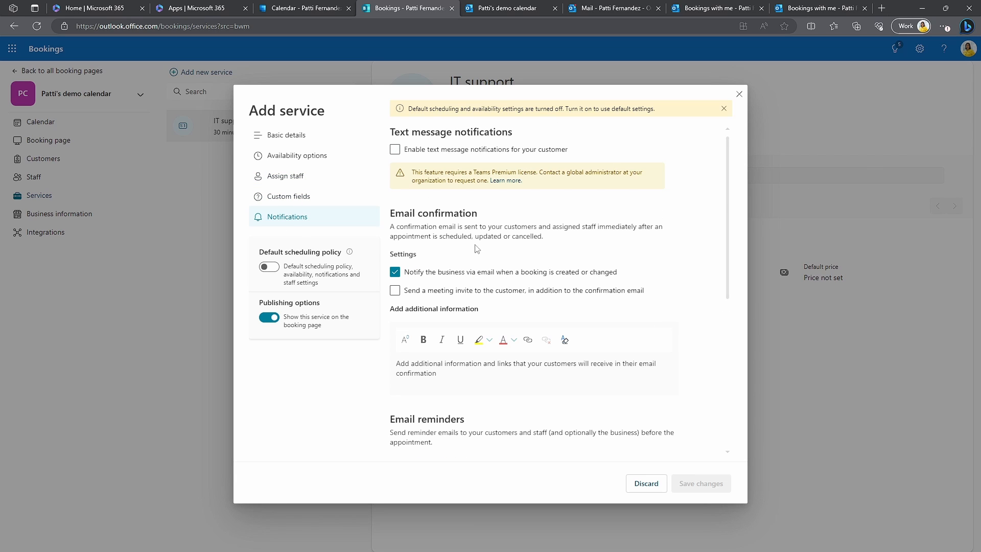
scroll(511, 286, "down", 5)
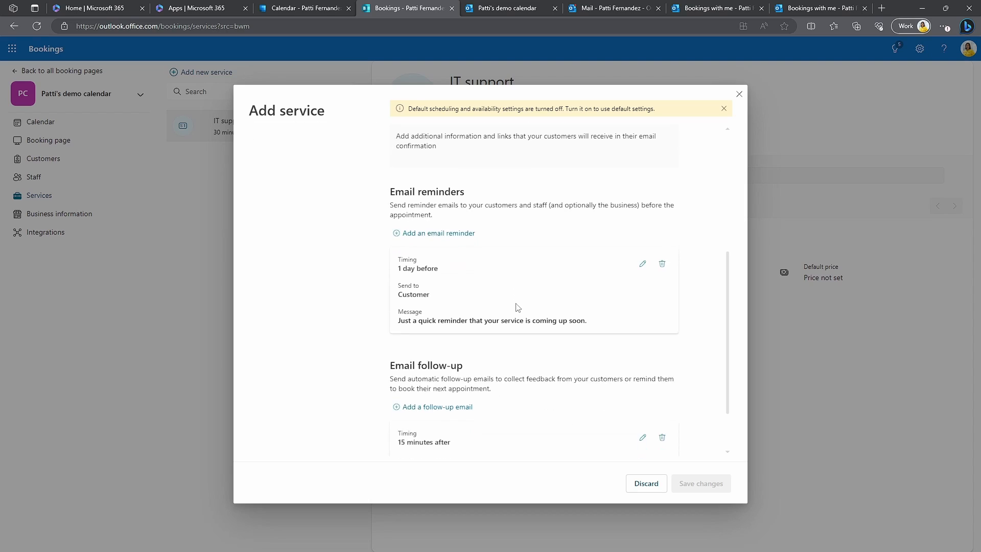
scroll(529, 350, "up", 5)
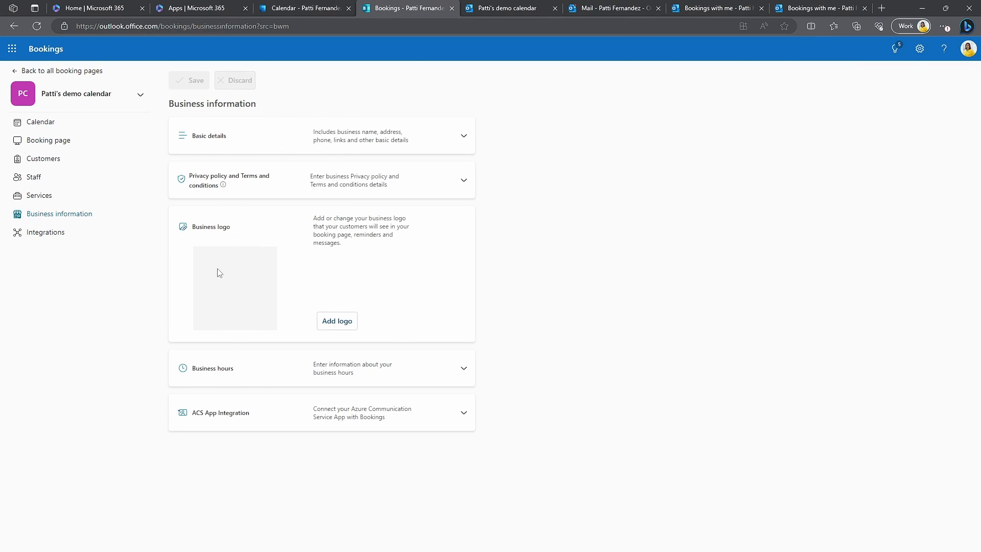
Step: Examine the business hours and the ACS App Integration settings in the business information
left_click(464, 368)
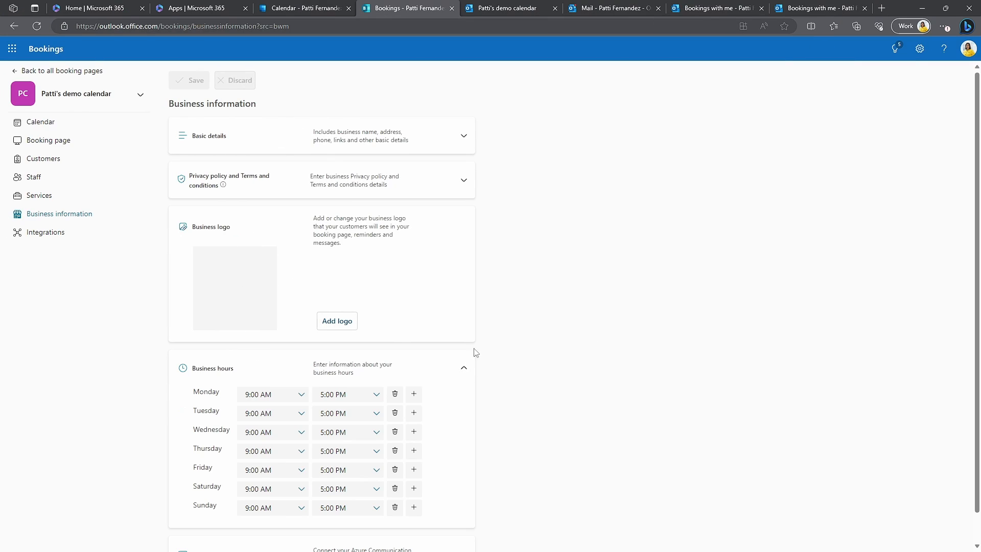
scroll(357, 367, "down", 1)
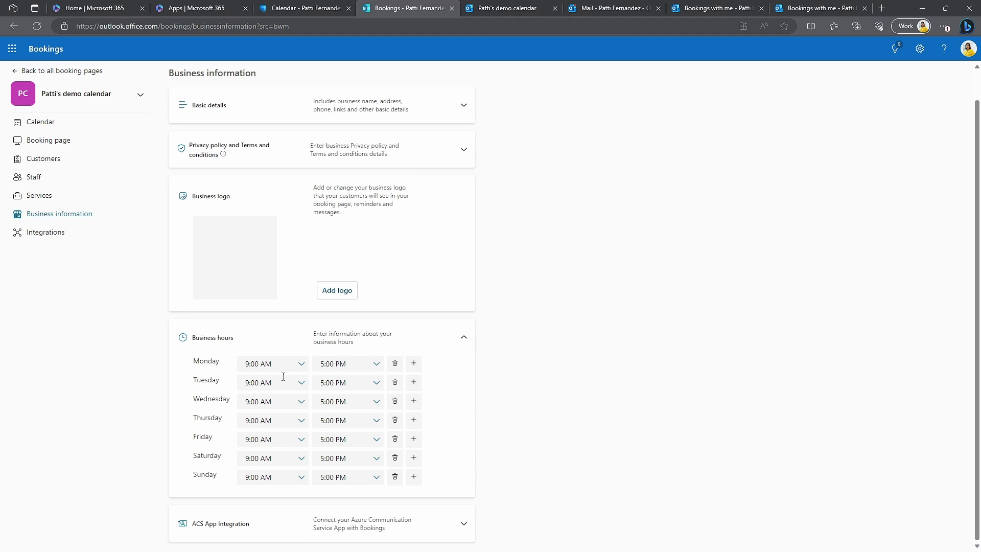
left_click(464, 524)
scroll(511, 470, "down", 2)
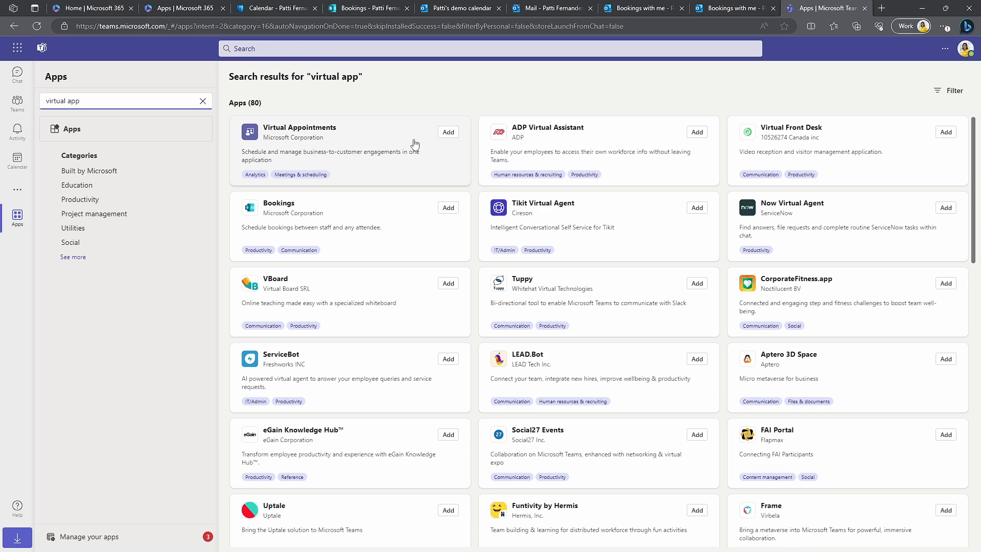
Step: Add the Virtual Appointments app by Microsoft Corporation to Teams and open it
left_click(448, 133)
left_click(378, 167)
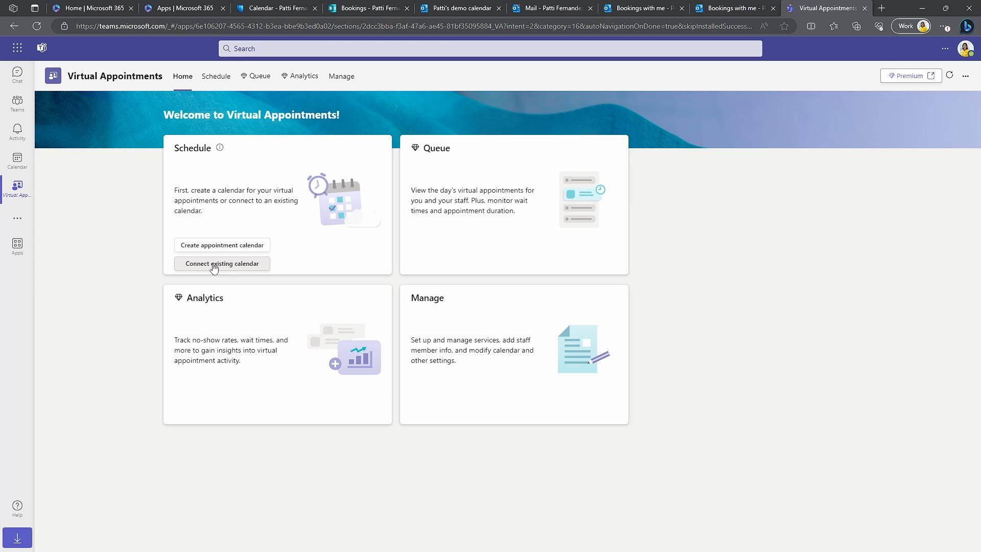
Step: Connect the existing demo booking calendar to Virtual Appointments and start a new IT support appointment in it
left_click(214, 268)
type("patti")
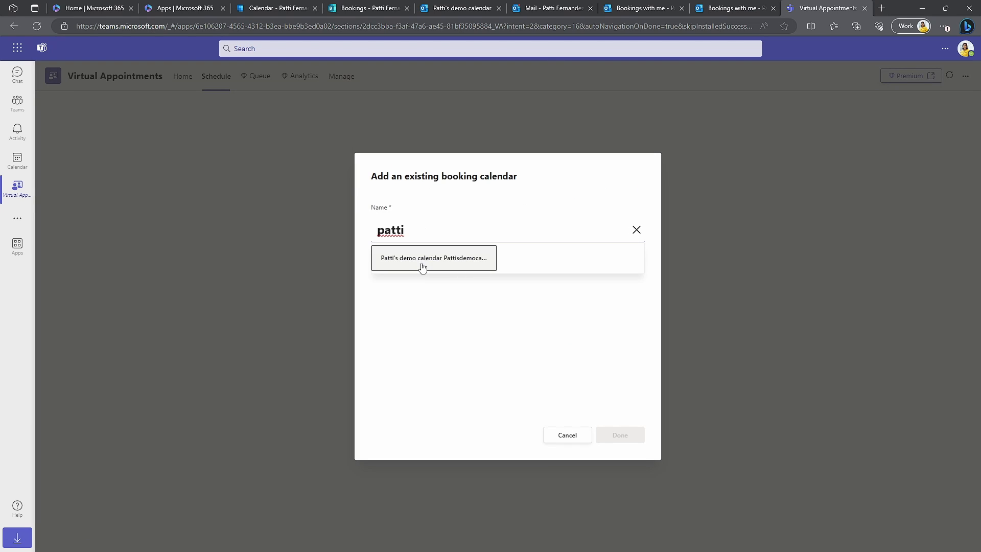
left_click(423, 259)
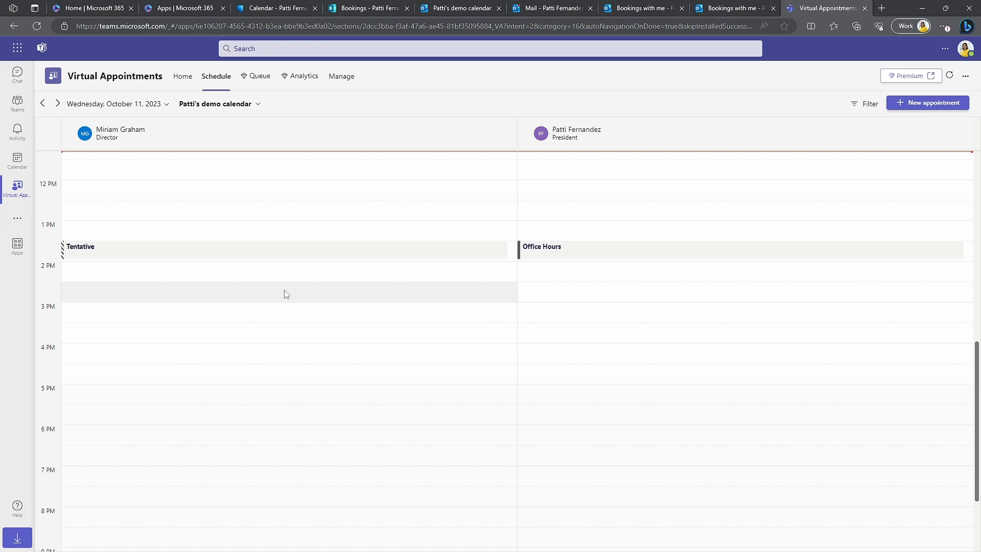
left_click(915, 103)
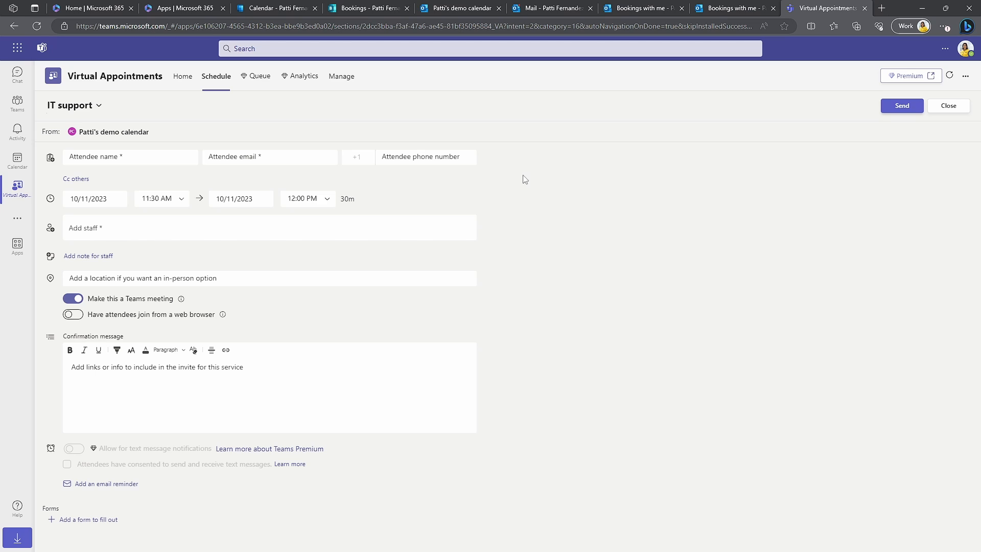
Step: Switch to Bookings and try the IT support service's option to send an anonymous meeting link to customers
left_click(182, 77)
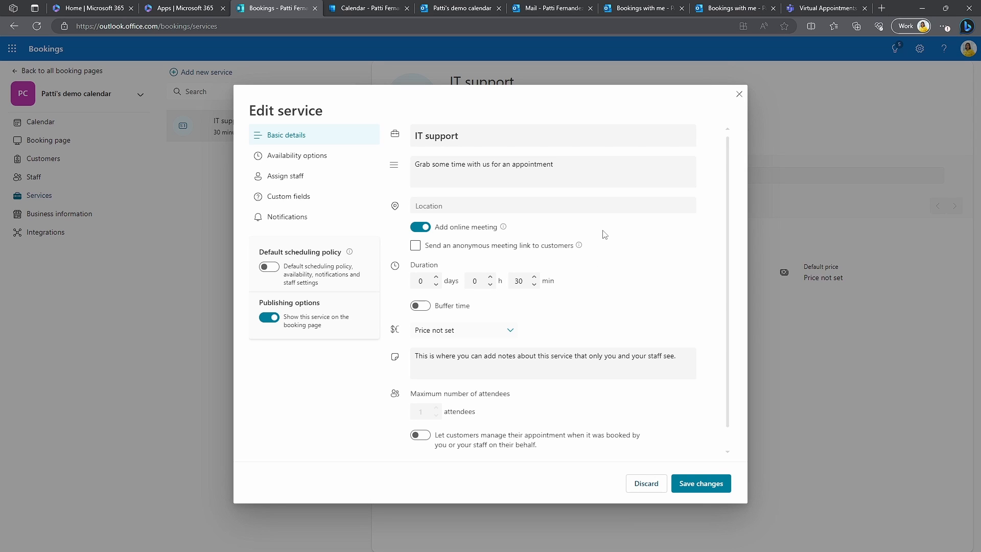
left_click(415, 248)
left_click(415, 245)
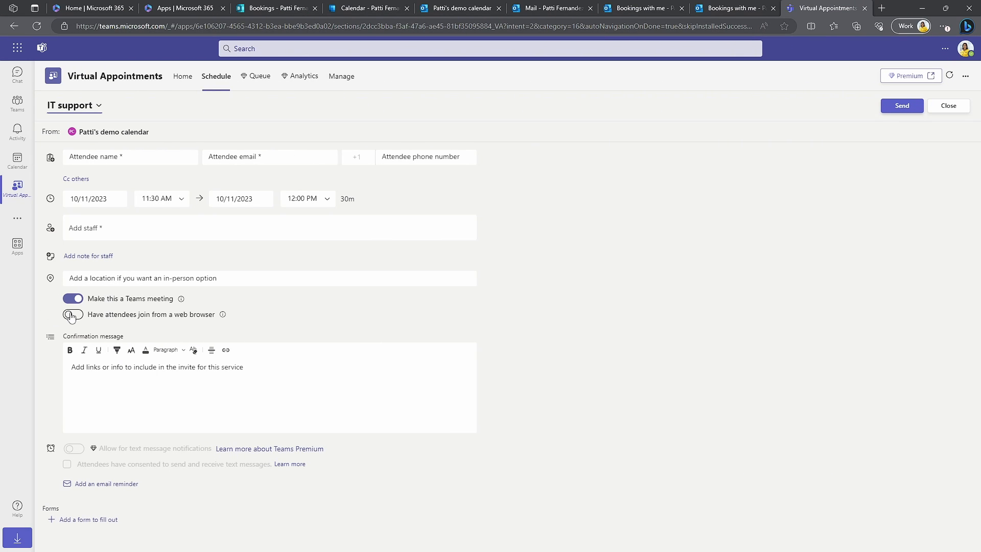
Step: Switch back to Virtual Appointments in Teams and let attendees of the new IT support appointment join from a web browser
left_click(73, 314)
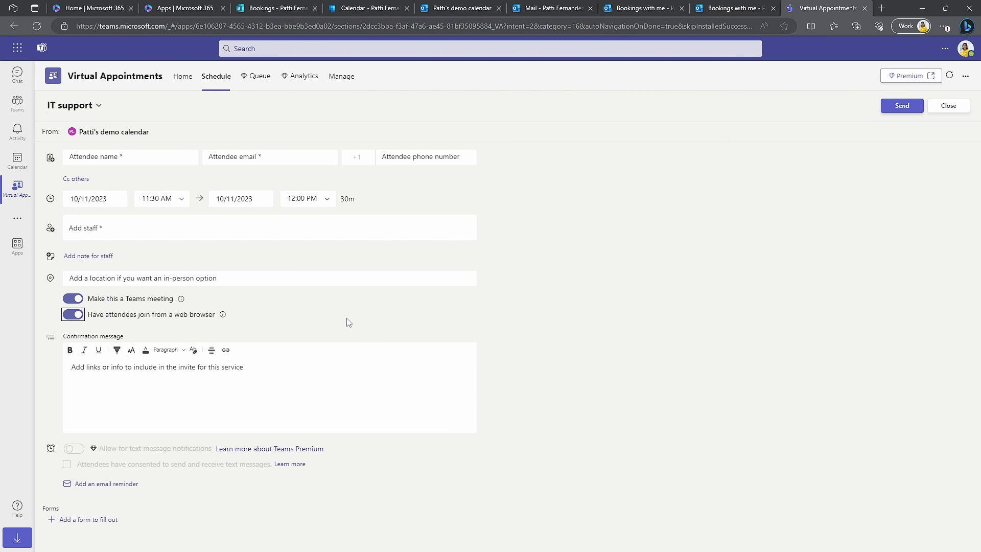